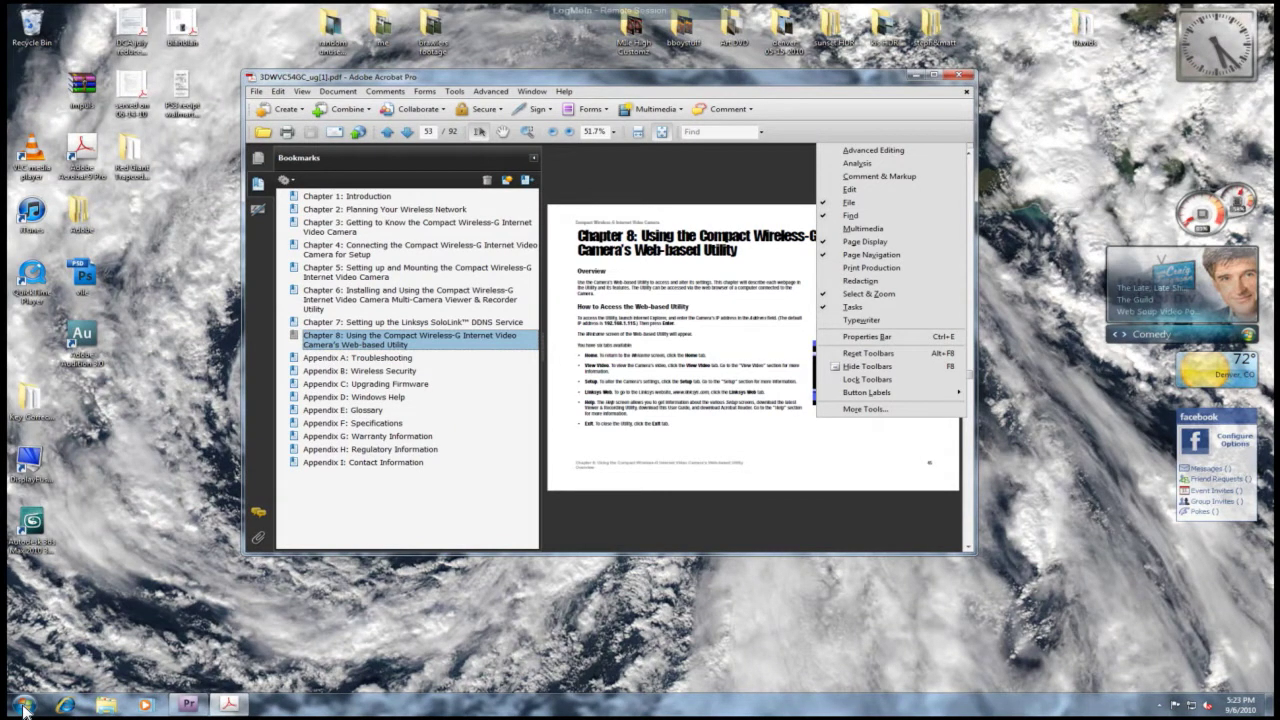
- Launch the Snipping Tool and capture a rectangular area spanning the PDF's bookmarks list and the Chapter 8 page
{"action": "left_click", "coordinate": [24, 706]}
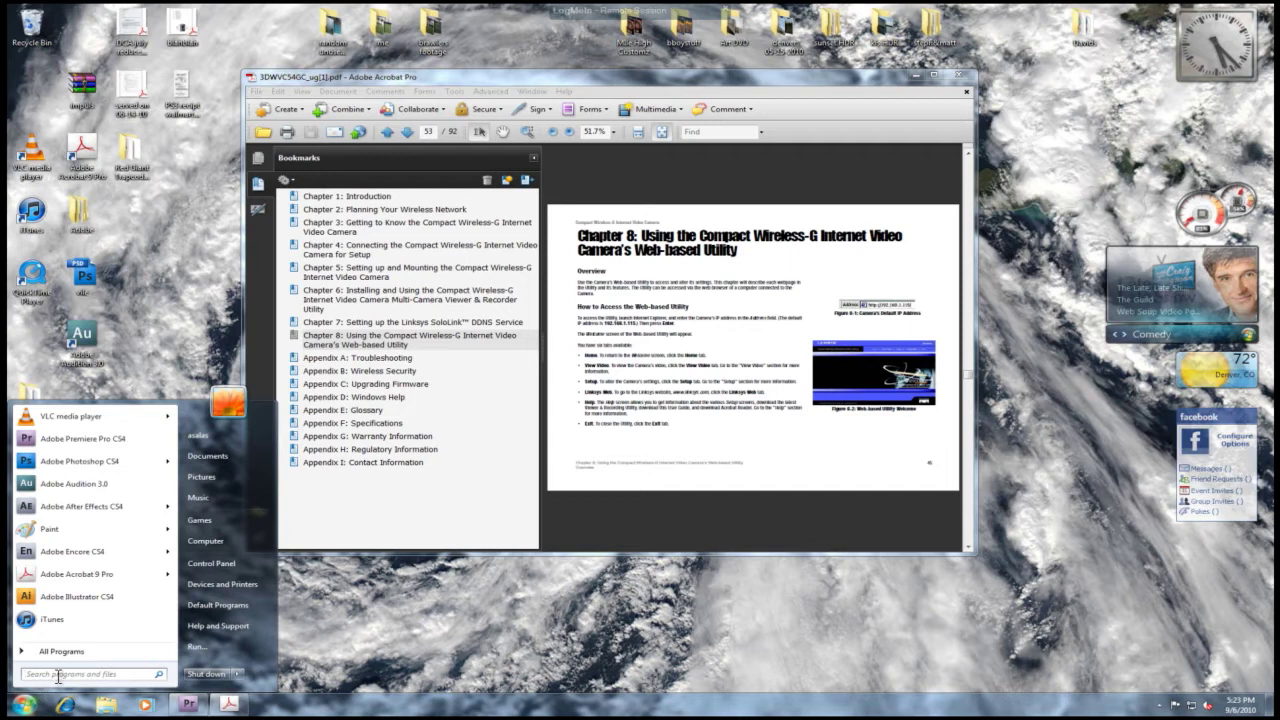
{"action": "left_click", "coordinate": [58, 674]}
{"action": "type", "text": "snip"}
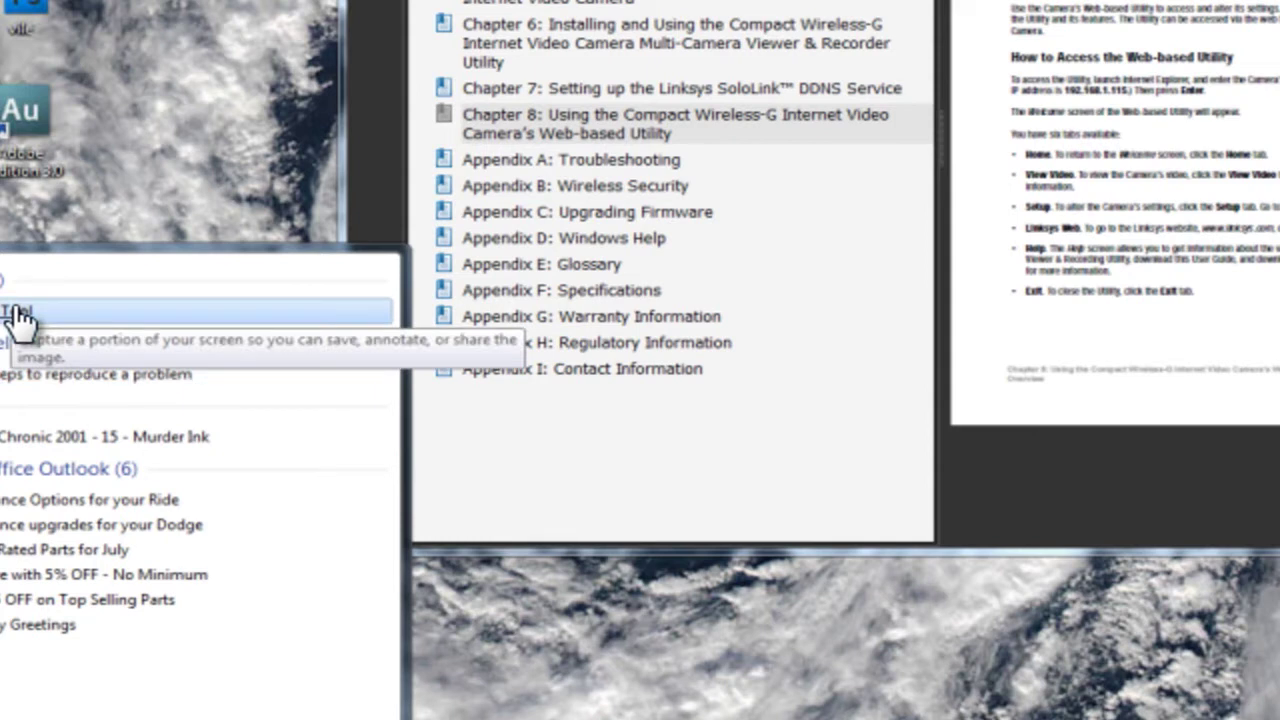
{"action": "left_click", "coordinate": [18, 316]}
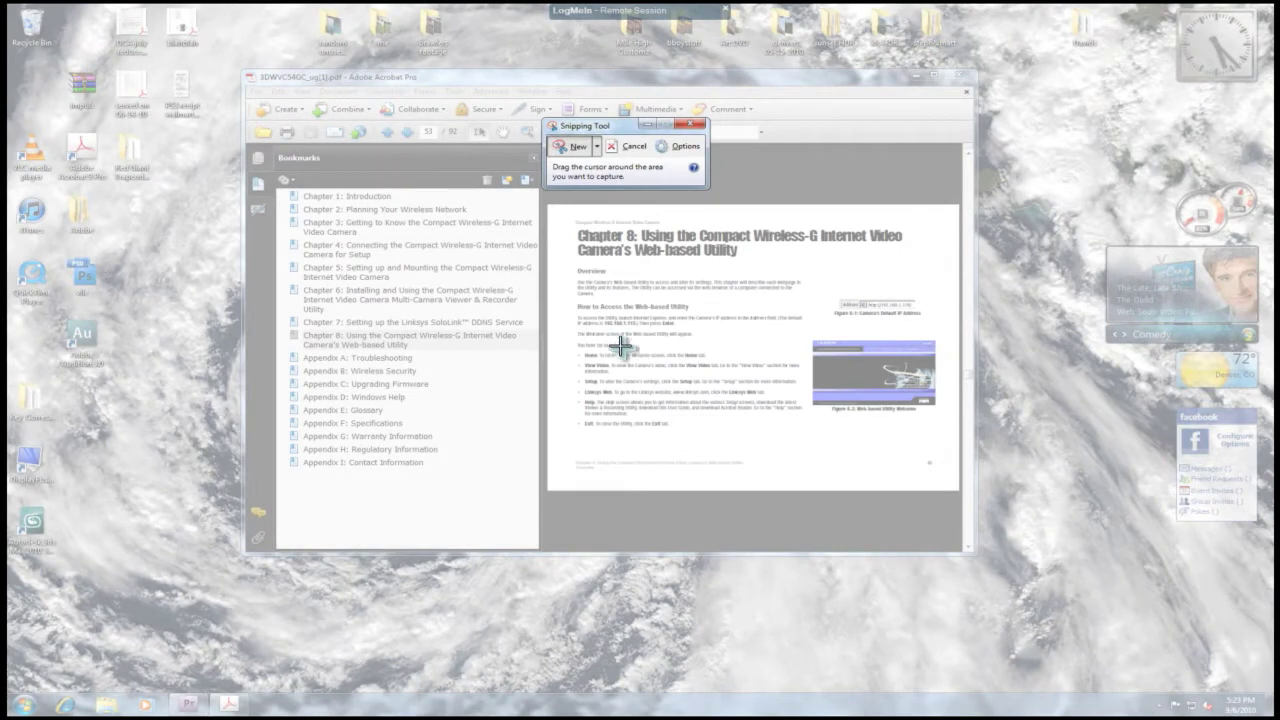
{"action": "left_click_drag", "start_coordinate": [617, 346], "coordinate": [693, 381]}
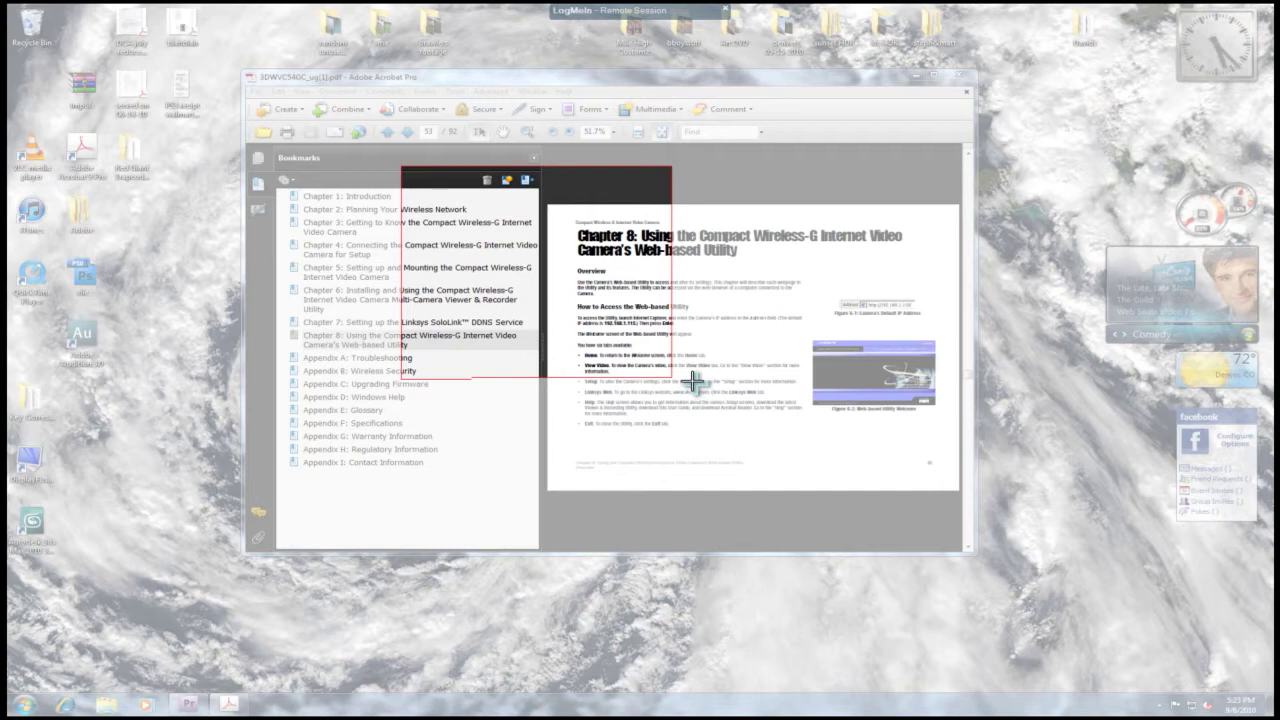
{"action": "left_click_drag", "start_coordinate": [693, 381], "coordinate": [693, 381]}
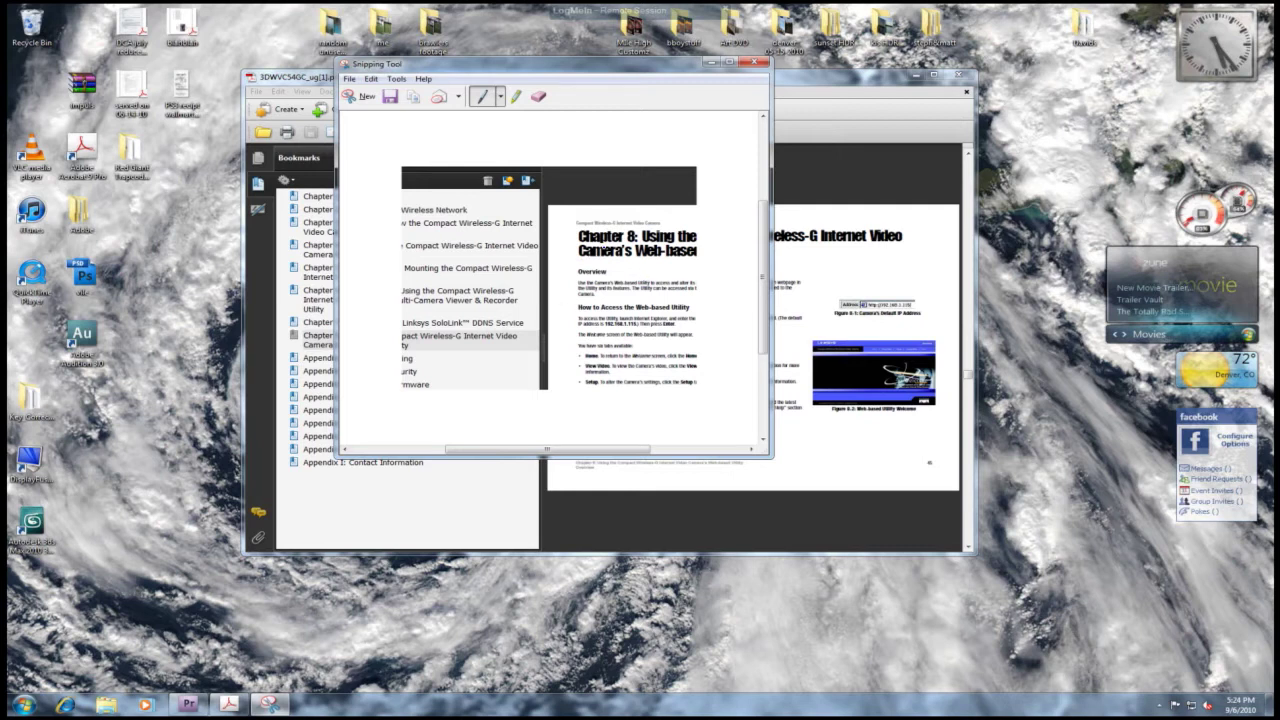
- Annotate the snip with the blue pen, circling the Overview paragraph and drawing an upward arrow over the list below it
{"action": "mouse_move", "coordinate": [550, 245]}
{"action": "left_mouse_down"}
{"action": "mouse_move", "coordinate": [635, 285]}
{"action": "mouse_move", "coordinate": [551, 243]}
{"action": "left_mouse_up"}
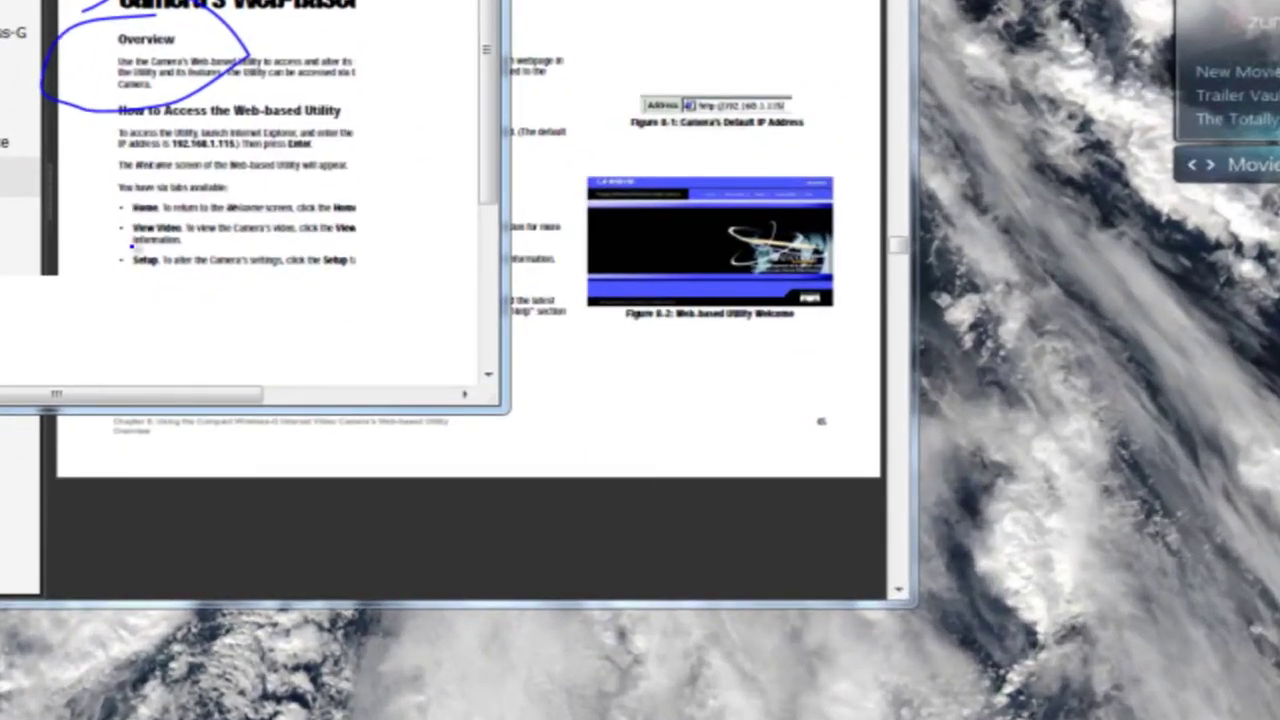
{"action": "left_click_drag", "start_coordinate": [131, 244], "coordinate": [131, 150]}
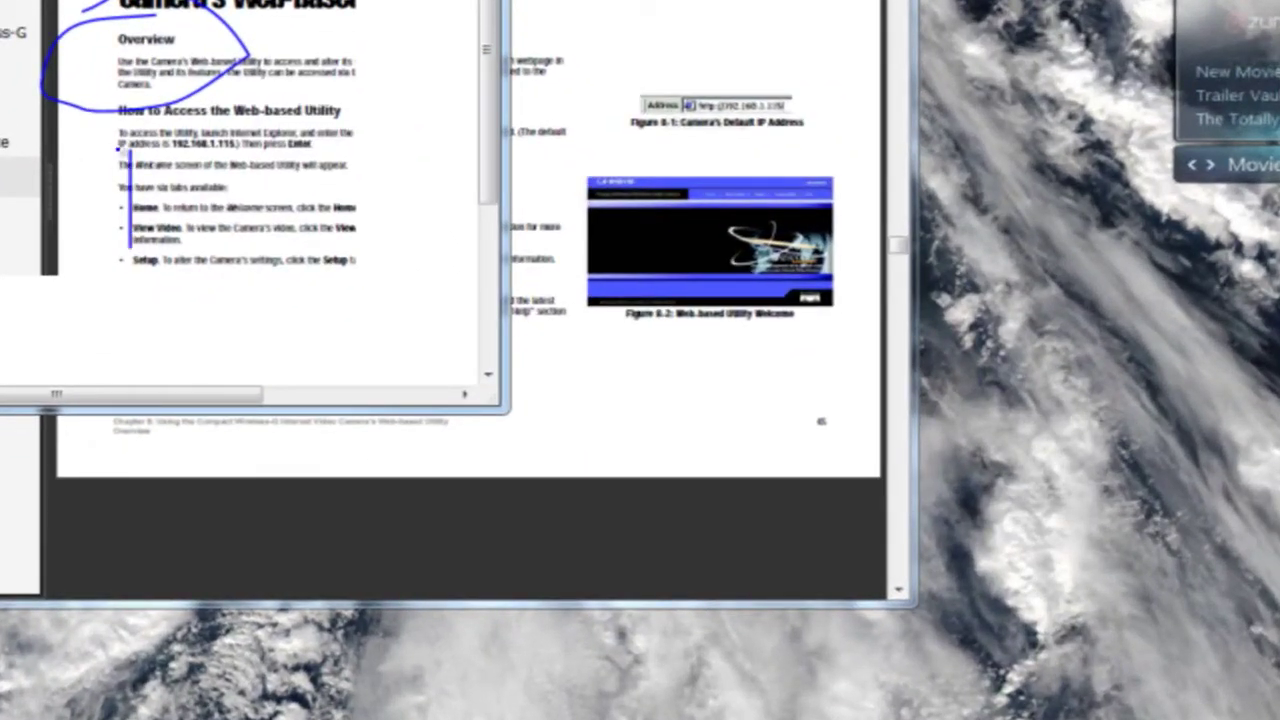
{"action": "left_click_drag", "start_coordinate": [93, 168], "coordinate": [170, 172]}
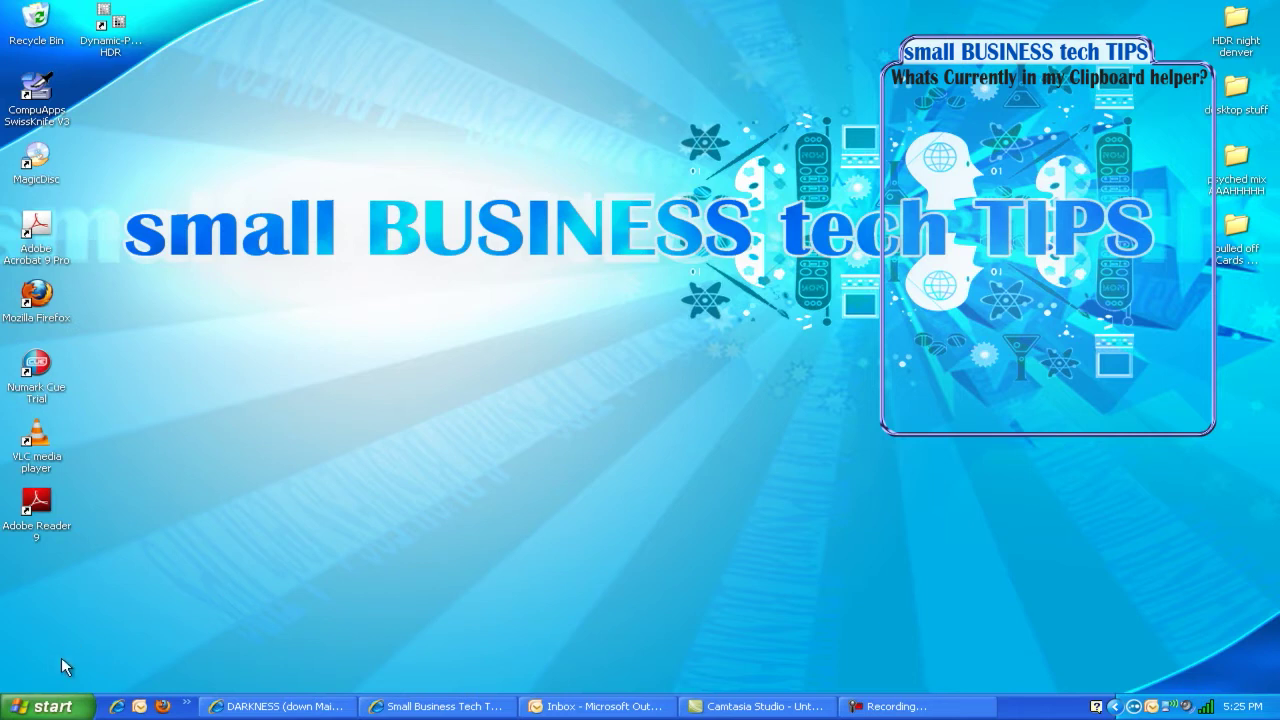
- Open a blank Notepad document in a smaller window and try to paste the clipboard contents into it
{"action": "left_click", "coordinate": [52, 710]}
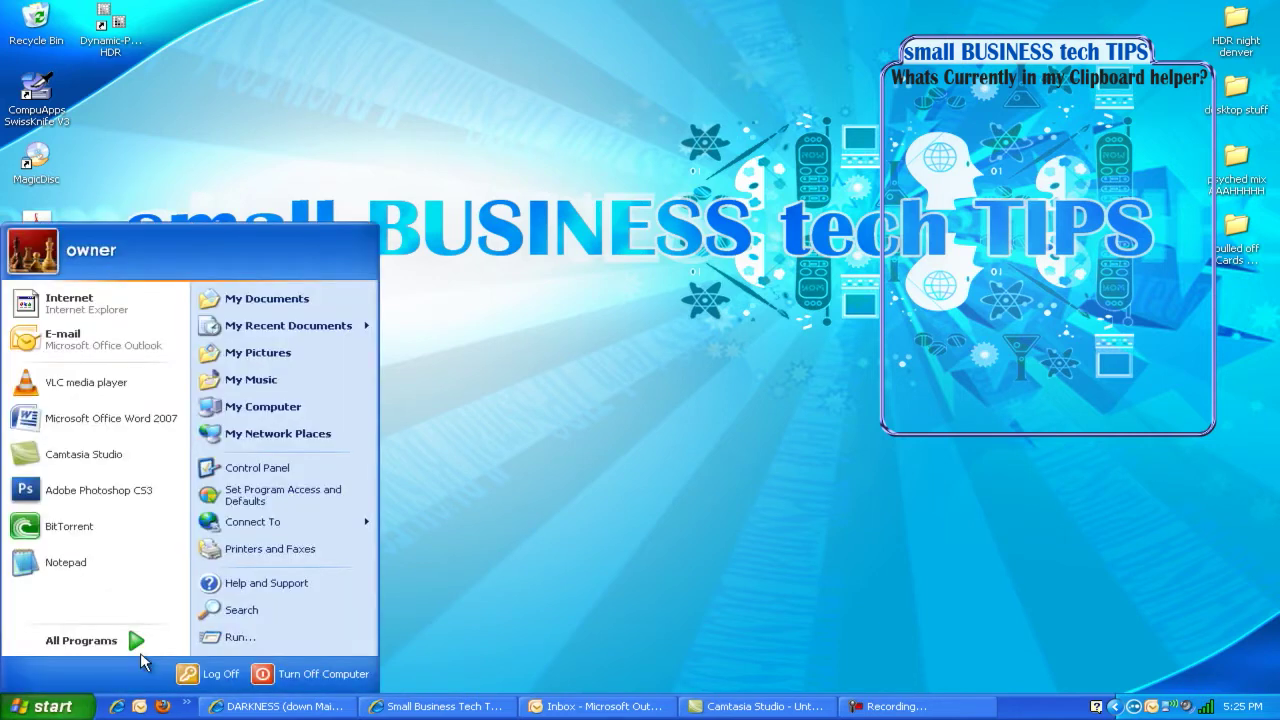
{"action": "left_click", "coordinate": [244, 634]}
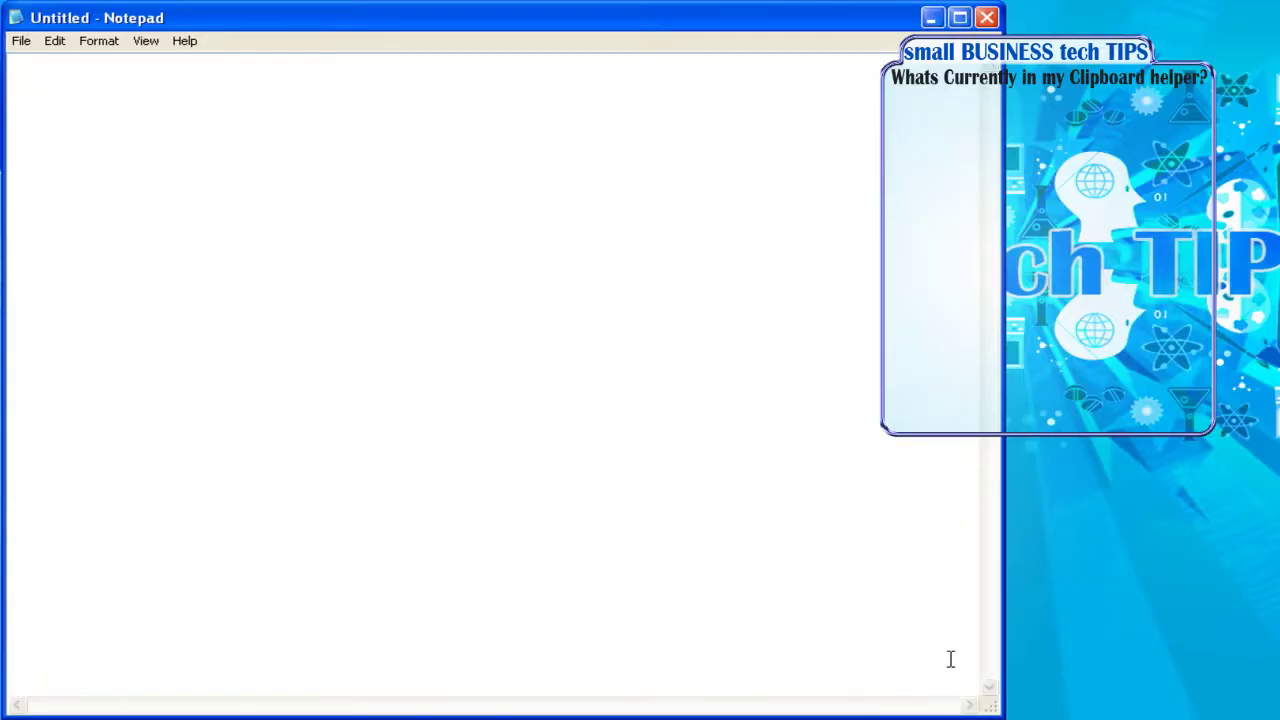
{"action": "left_click_drag", "start_coordinate": [991, 700], "coordinate": [693, 488]}
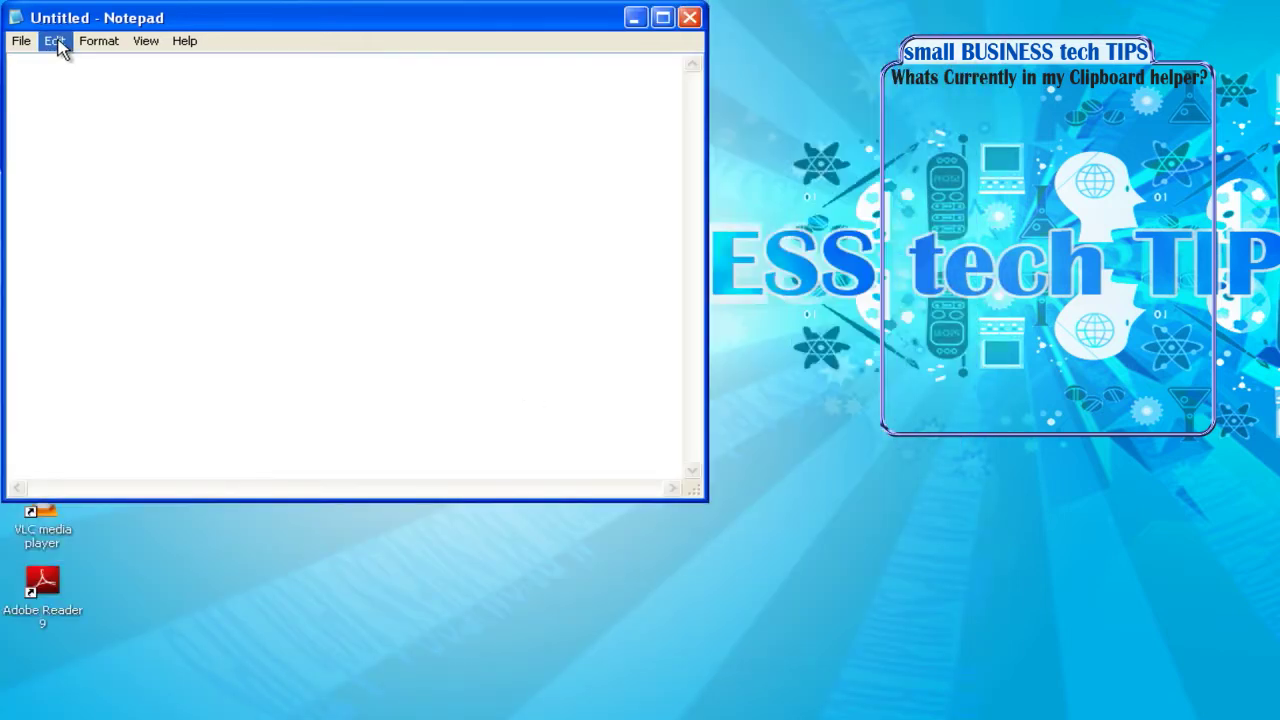
{"action": "left_click", "coordinate": [55, 41]}
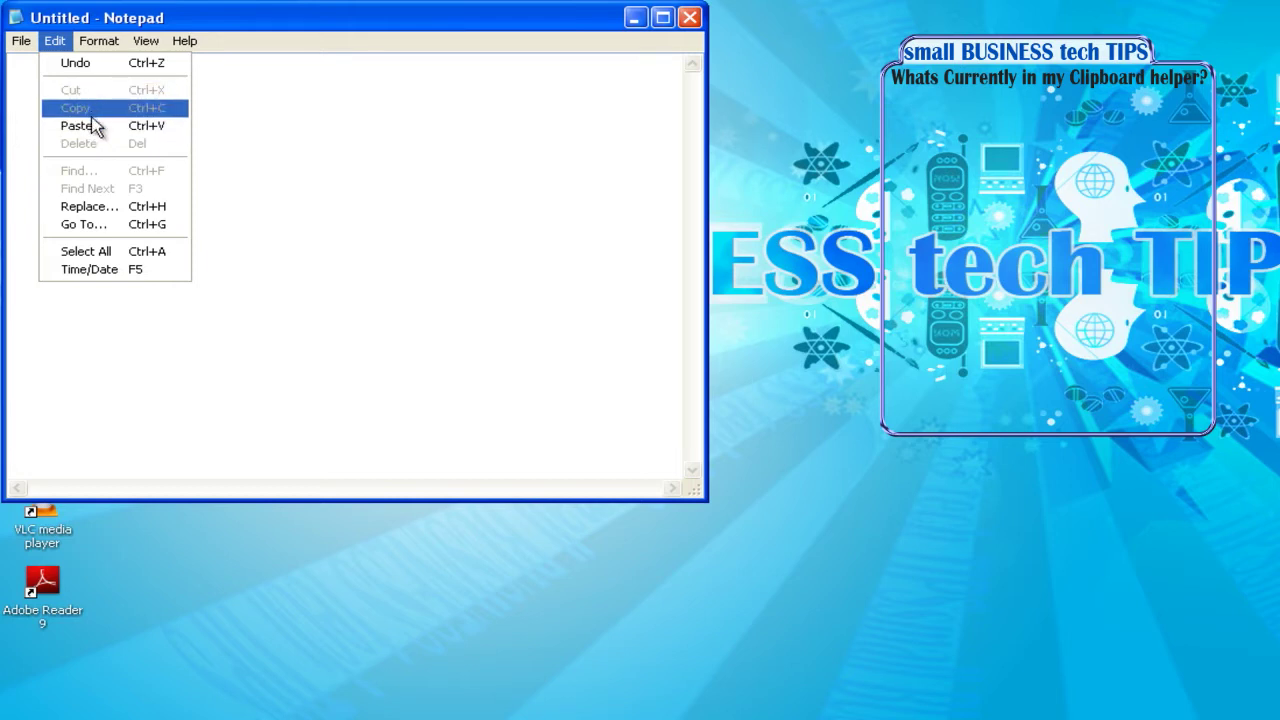
{"action": "left_click", "coordinate": [91, 126]}
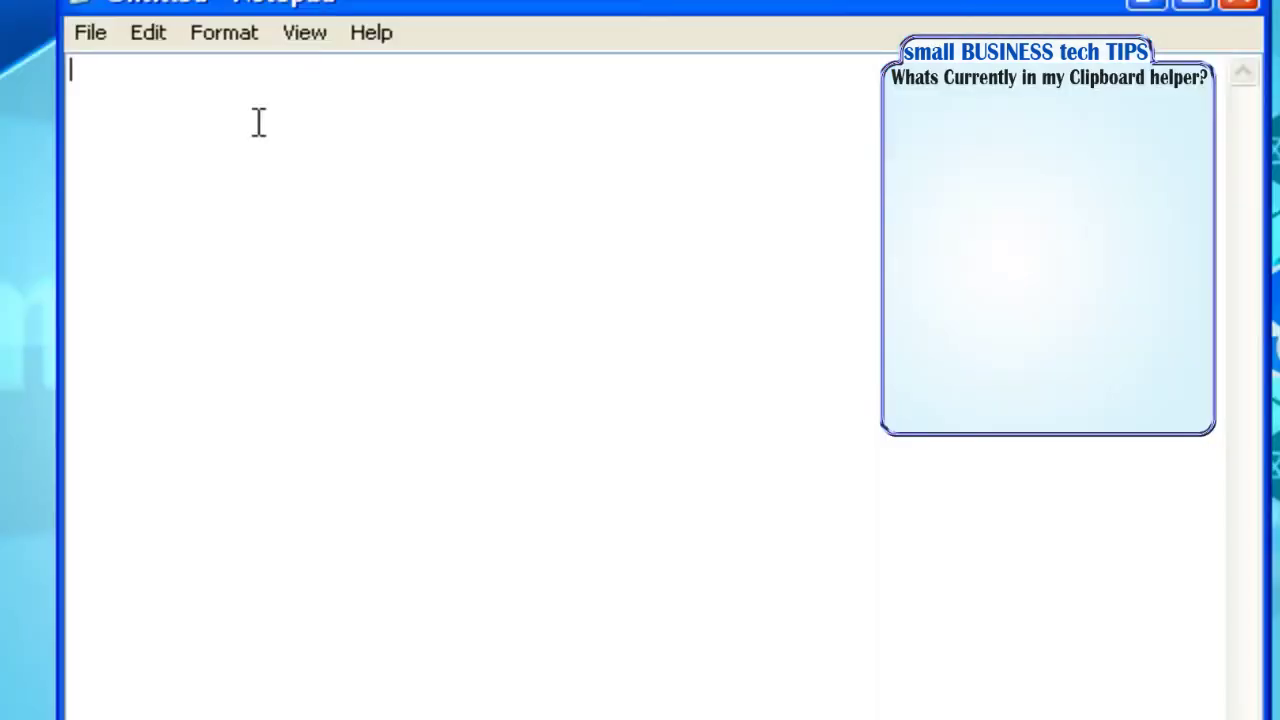
- Write "part 1" in the blank document and copy all of the text to the clipboard
{"action": "type", "text": "part 1"}
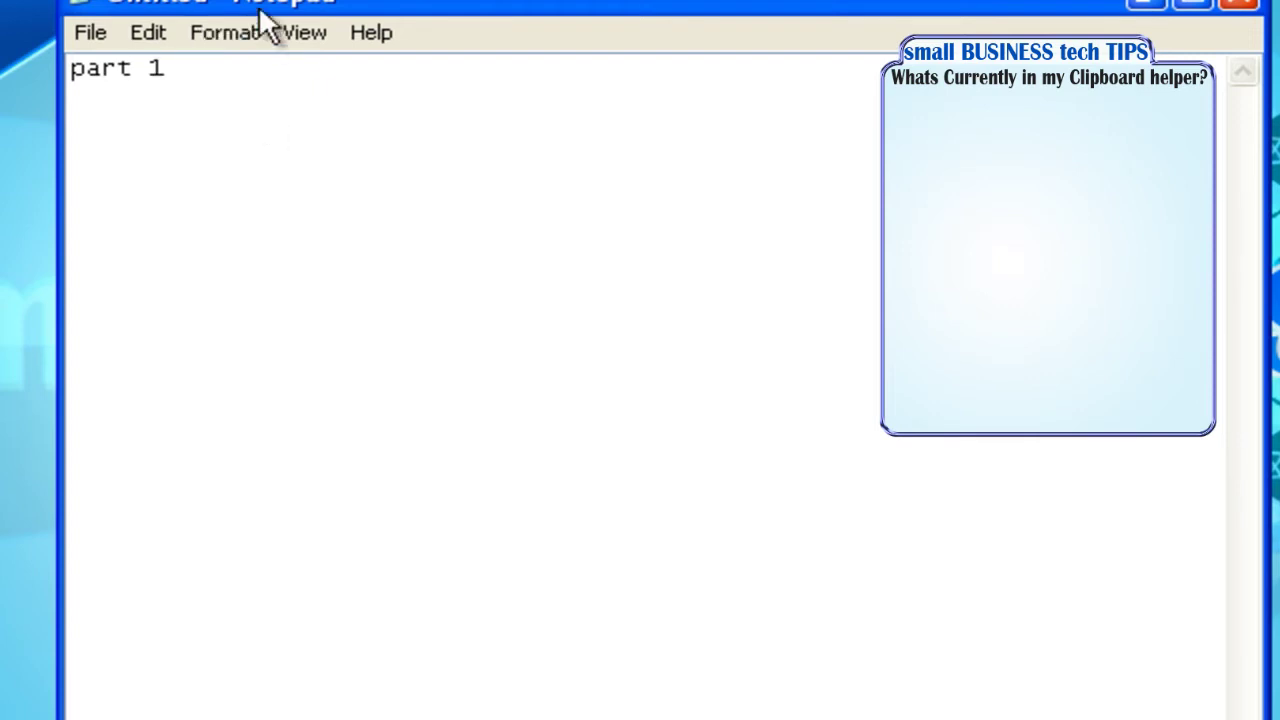
{"action": "key", "text": "ctrl+a"}
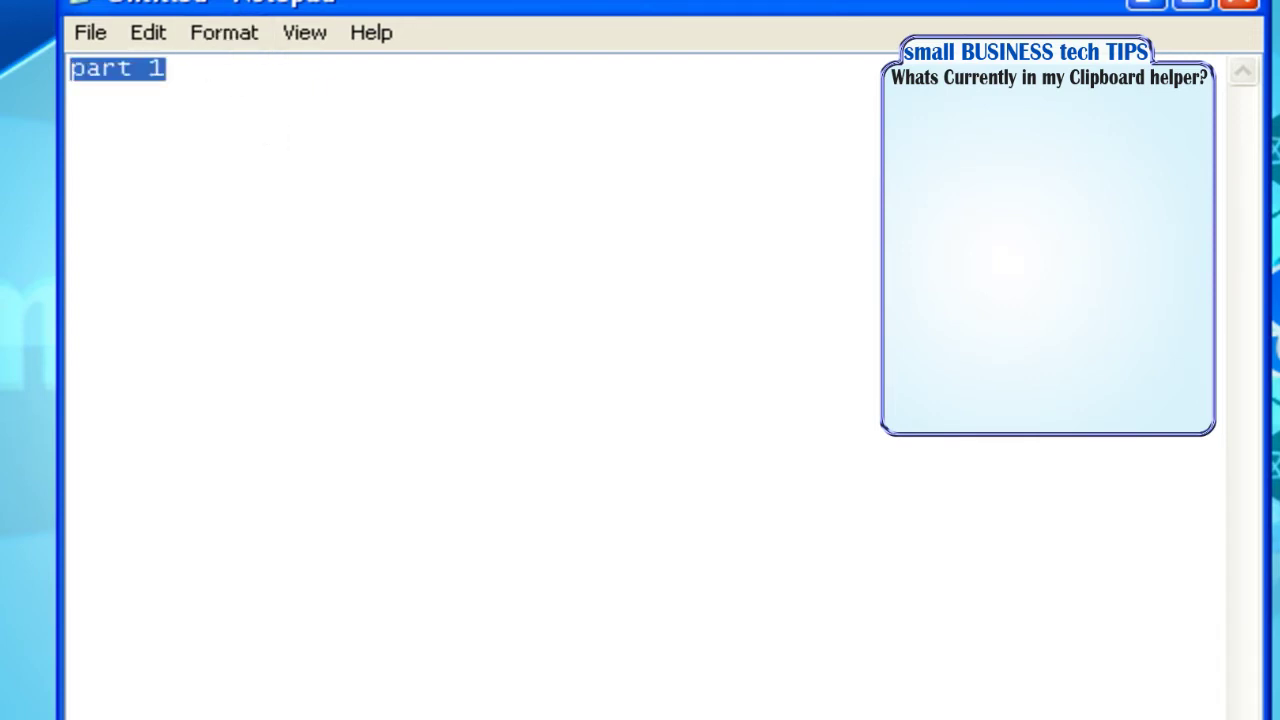
{"action": "key", "text": "ctrl+c"}
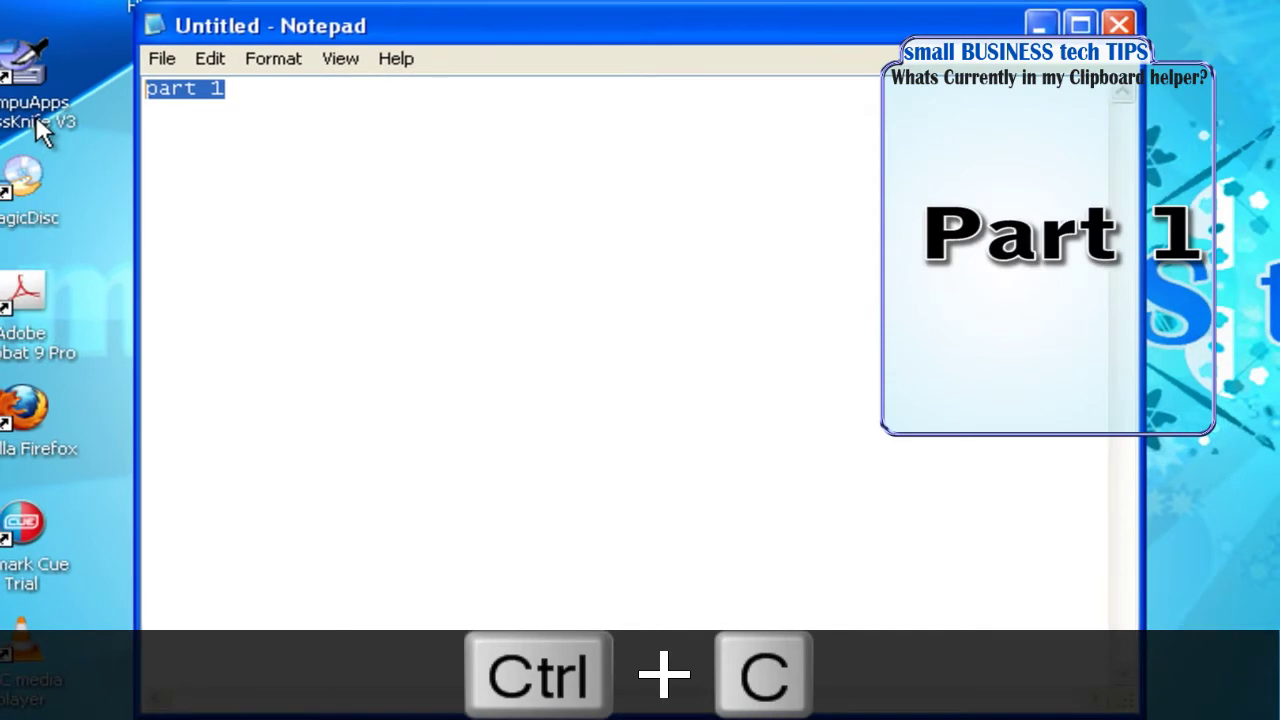
- Delete the original text and paste "part 1" four times on the first line, separated by spaces
{"action": "key", "text": "Delete"}
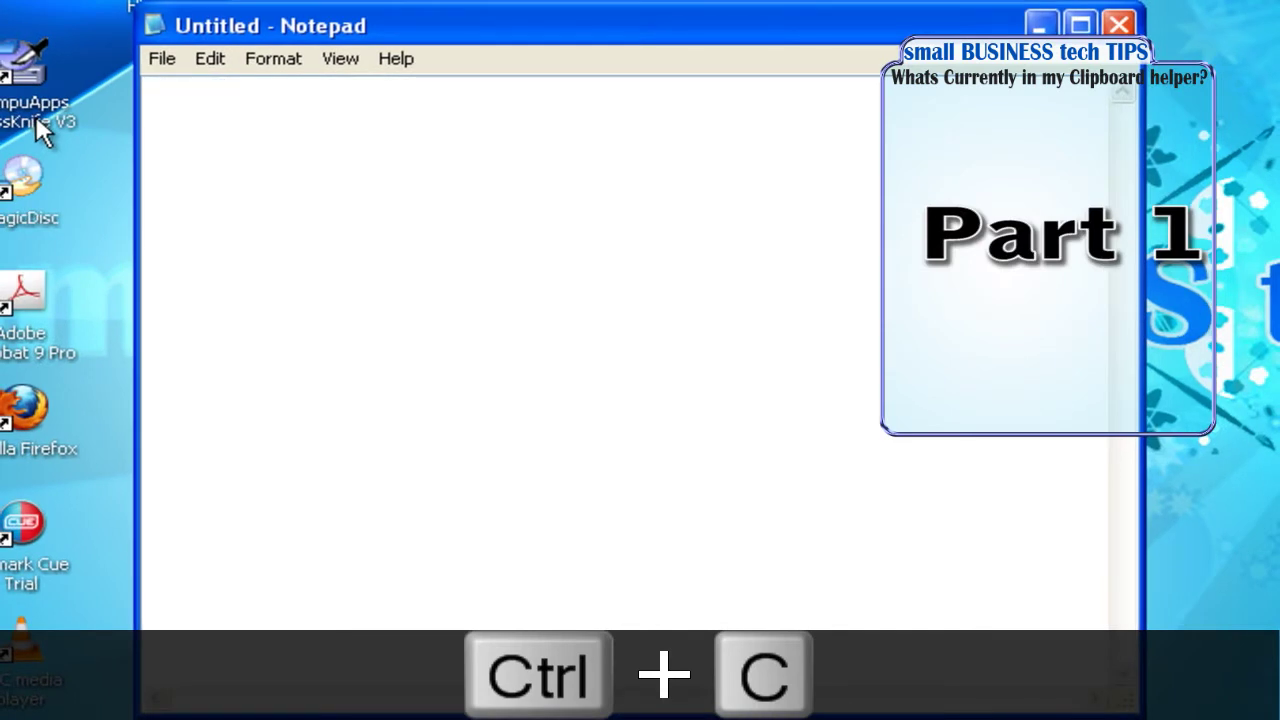
{"action": "key", "text": "ctrl+v"}
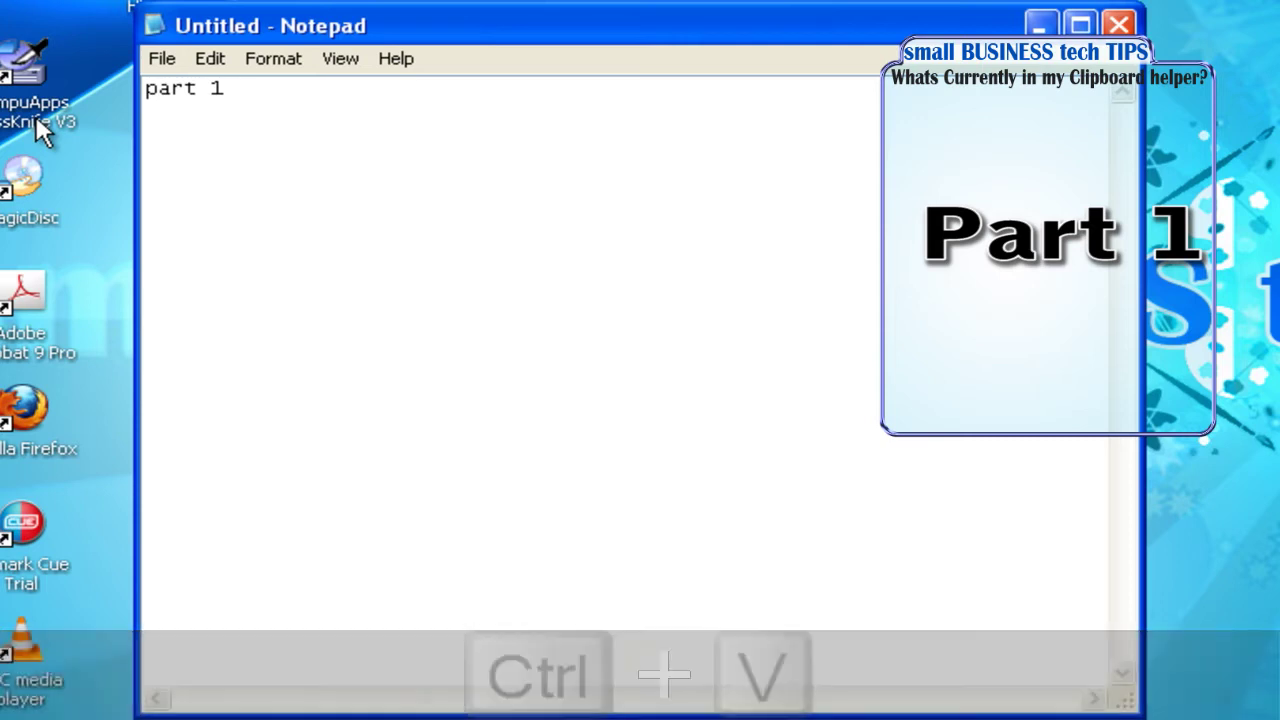
{"action": "key", "text": "ctrl+v"}
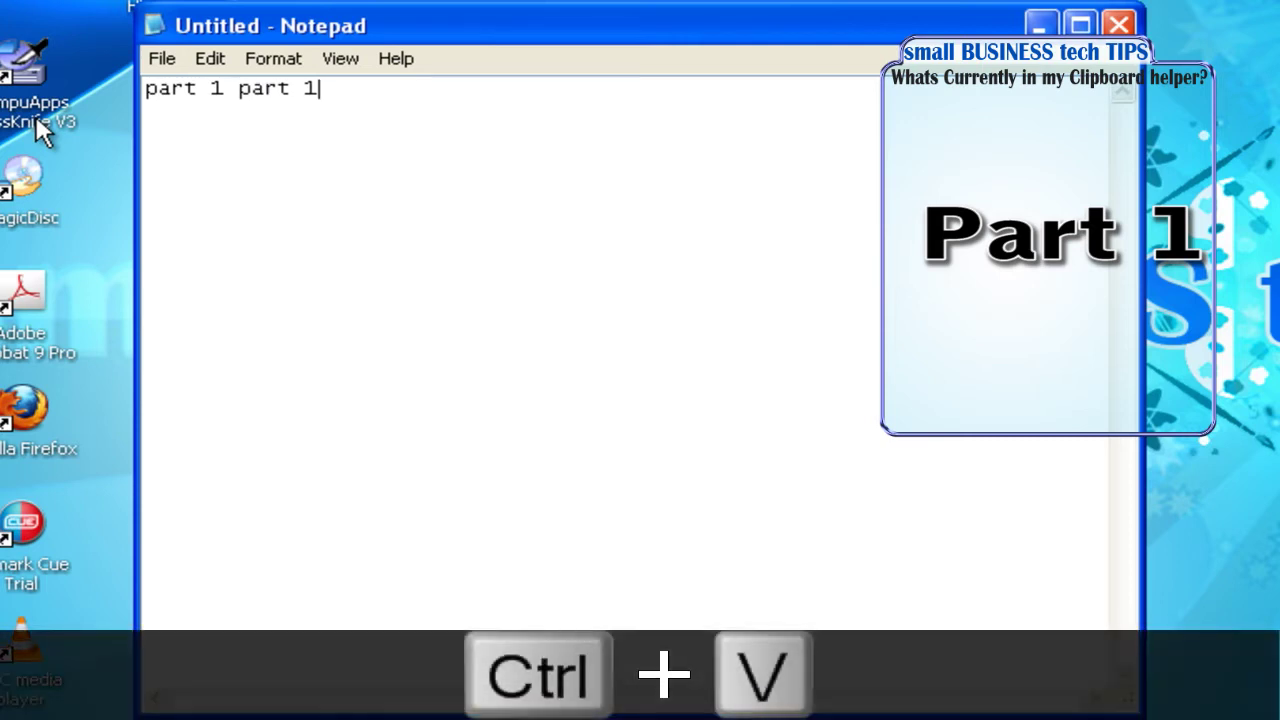
{"action": "key", "text": "ctrl+v"}
{"action": "key", "text": "ctrl+v"}
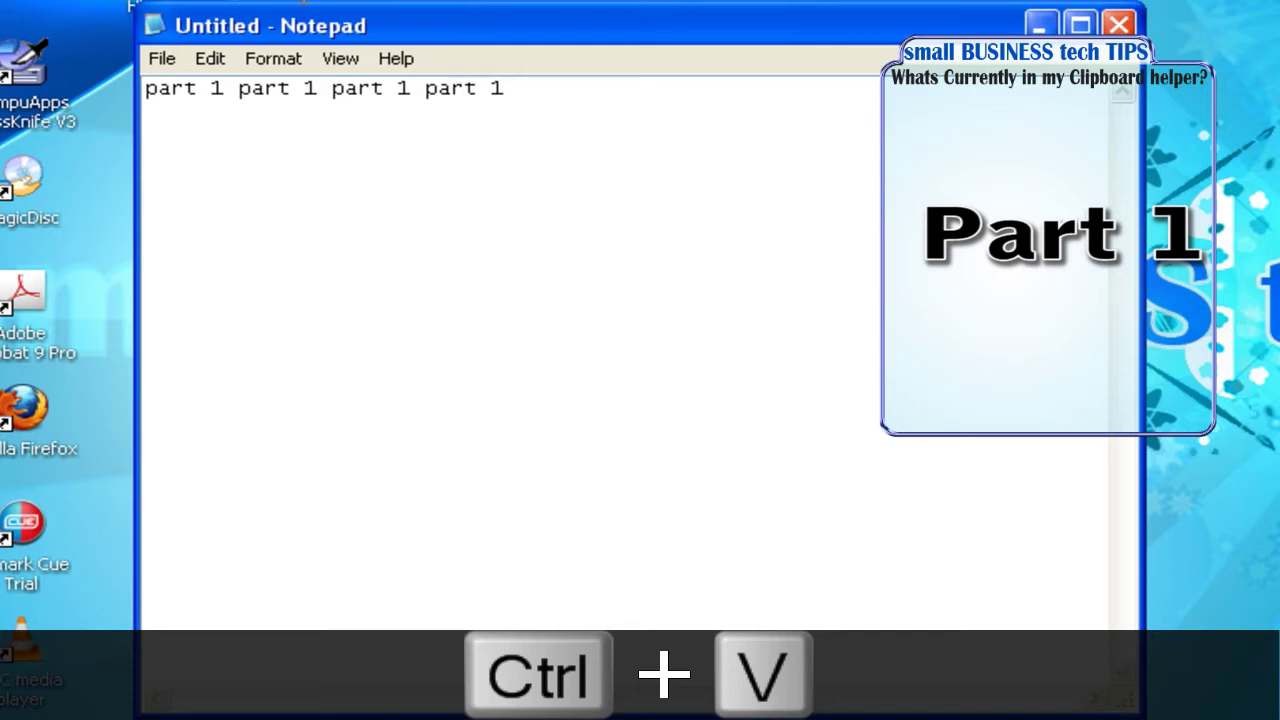
- Add "Part 2" below the first line, leaving a gap, and "part 3" on the line under it
{"action": "key", "text": "Return"}
{"action": "key", "text": "Return"}
{"action": "type", "text": "Pa"}
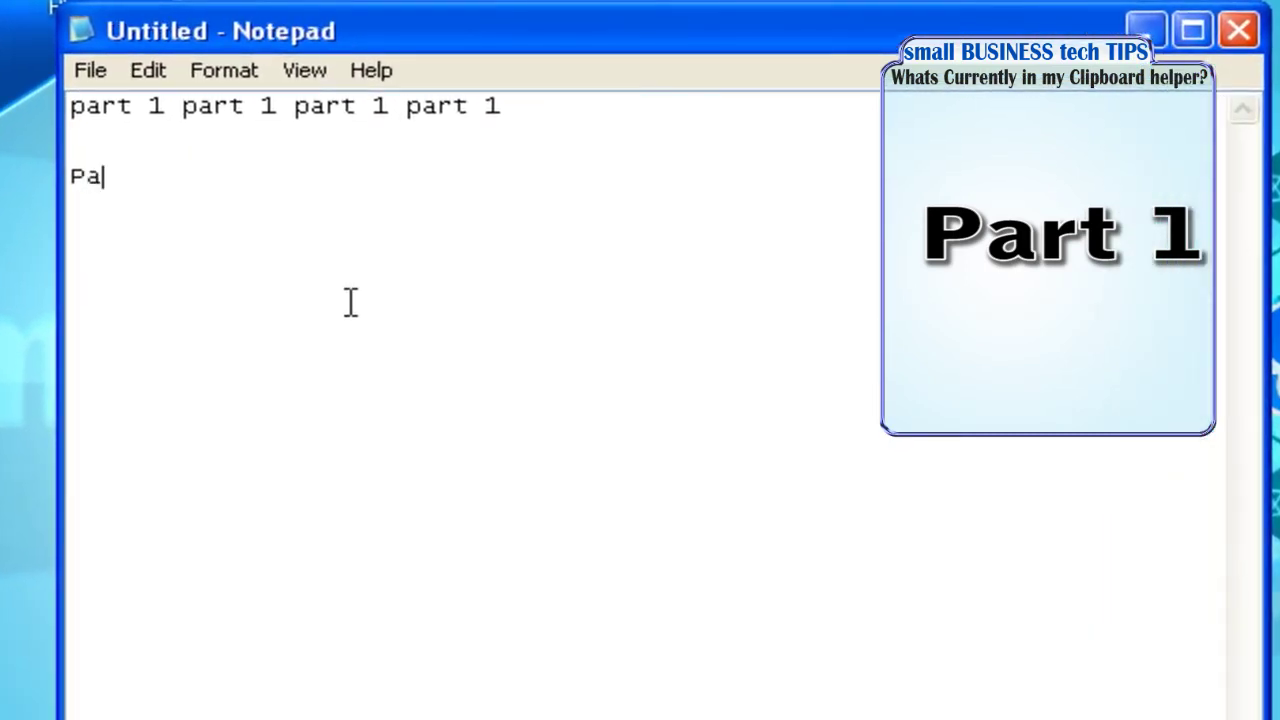
{"action": "type", "text": "rt 2"}
{"action": "key", "text": "Return"}
{"action": "type", "text": "partt"}
{"action": "key", "text": "BackSpace"}
{"action": "key", "text": "BackSpace"}
{"action": "key", "text": "BackSpace"}
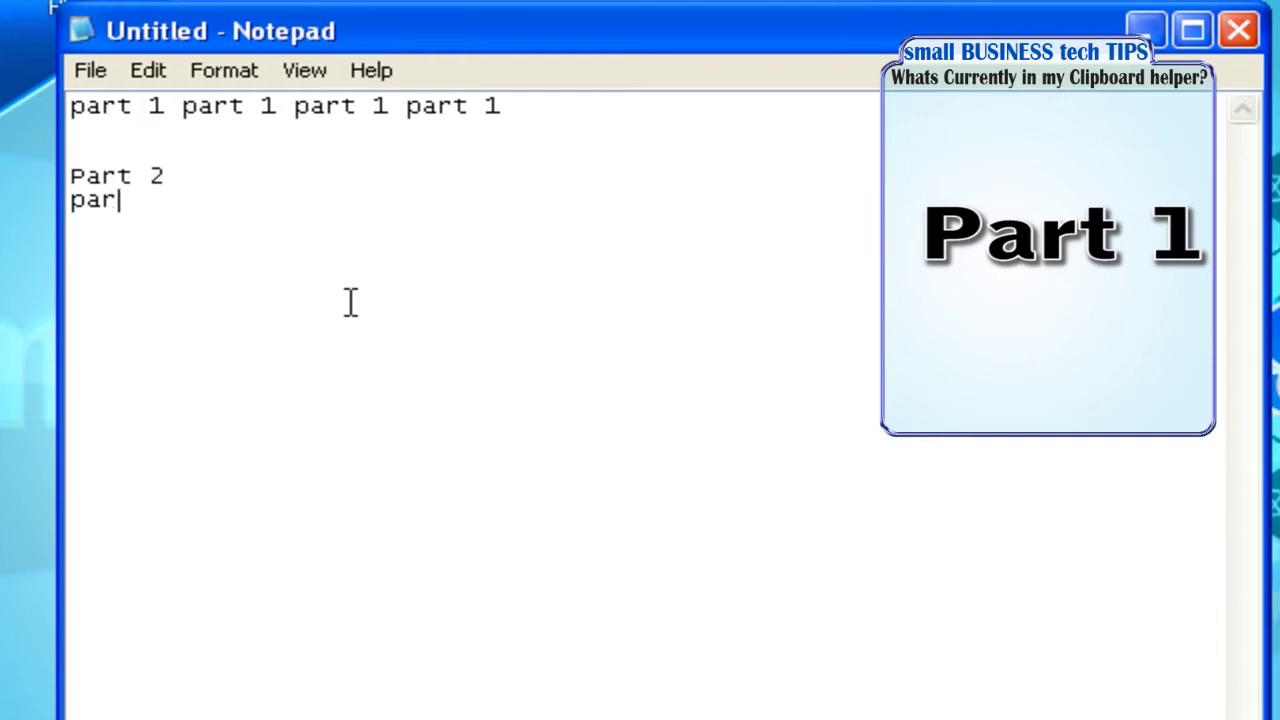
{"action": "type", "text": "rt 2"}
{"action": "key", "text": "BackSpace"}
{"action": "type", "text": "3"}
- Paste the copied "part 1" below "part 3", leaving one blank line between them
{"action": "key", "text": "Return"}
{"action": "key", "text": "Return"}
{"action": "key", "text": "ctrl+v"}
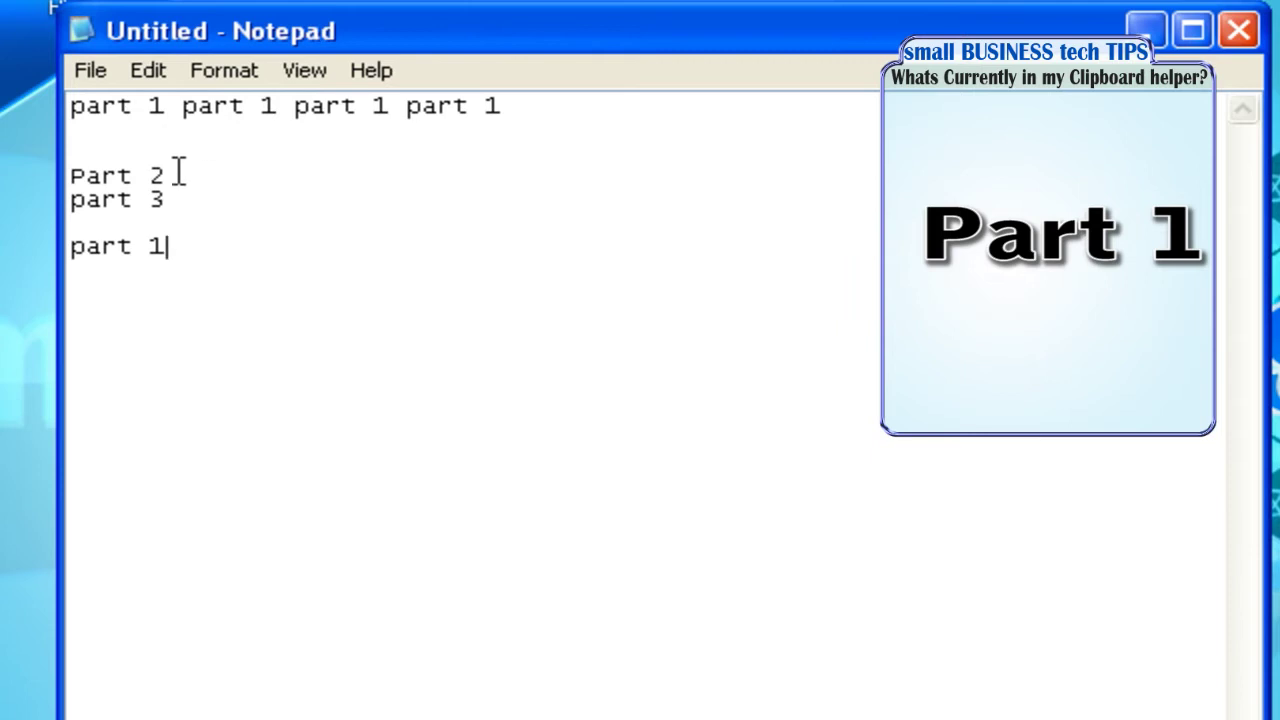
- Cut the "Part 2" text and paste it several lines below the last "part 1"
{"action": "left_click_drag", "start_coordinate": [179, 175], "coordinate": [57, 177]}
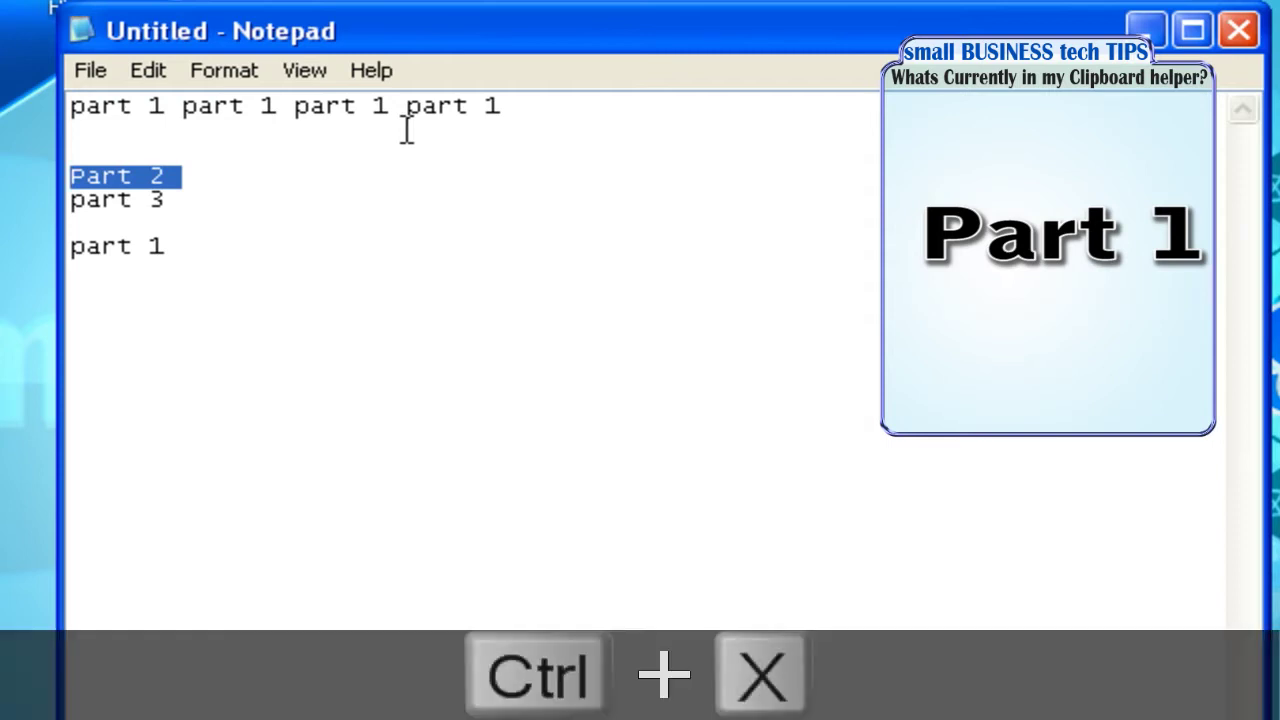
{"action": "key", "text": "ctrl+x"}
{"action": "left_click", "coordinate": [216, 240]}
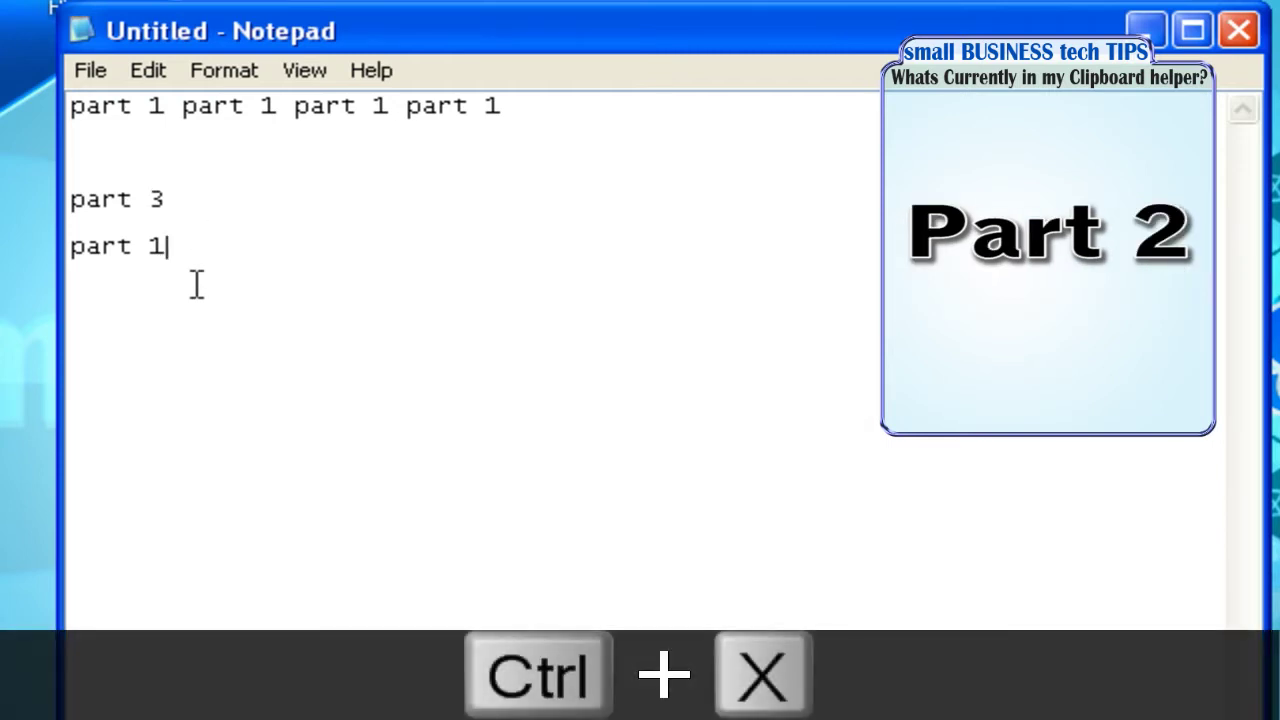
{"action": "key", "text": "Return"}
{"action": "key", "text": "Return"}
{"action": "key", "text": "Return"}
{"action": "key", "text": "Return"}
{"action": "key", "text": "Return"}
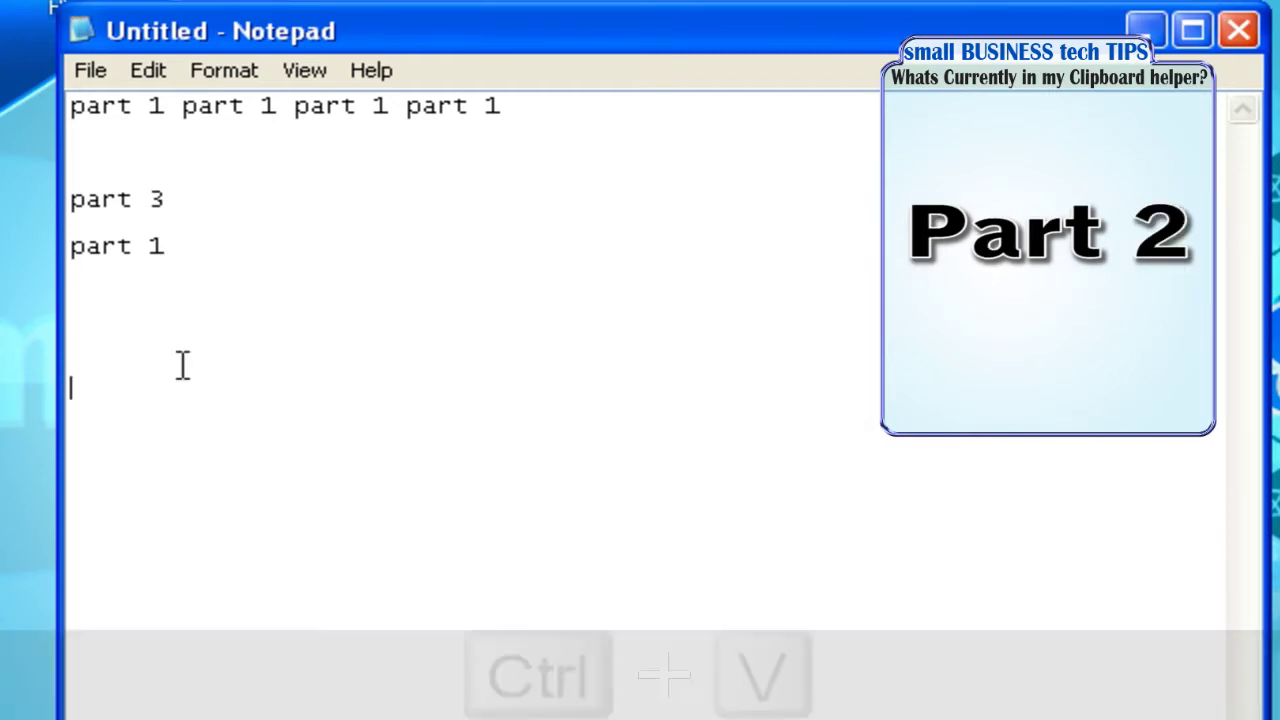
{"action": "key", "text": "ctrl+v"}
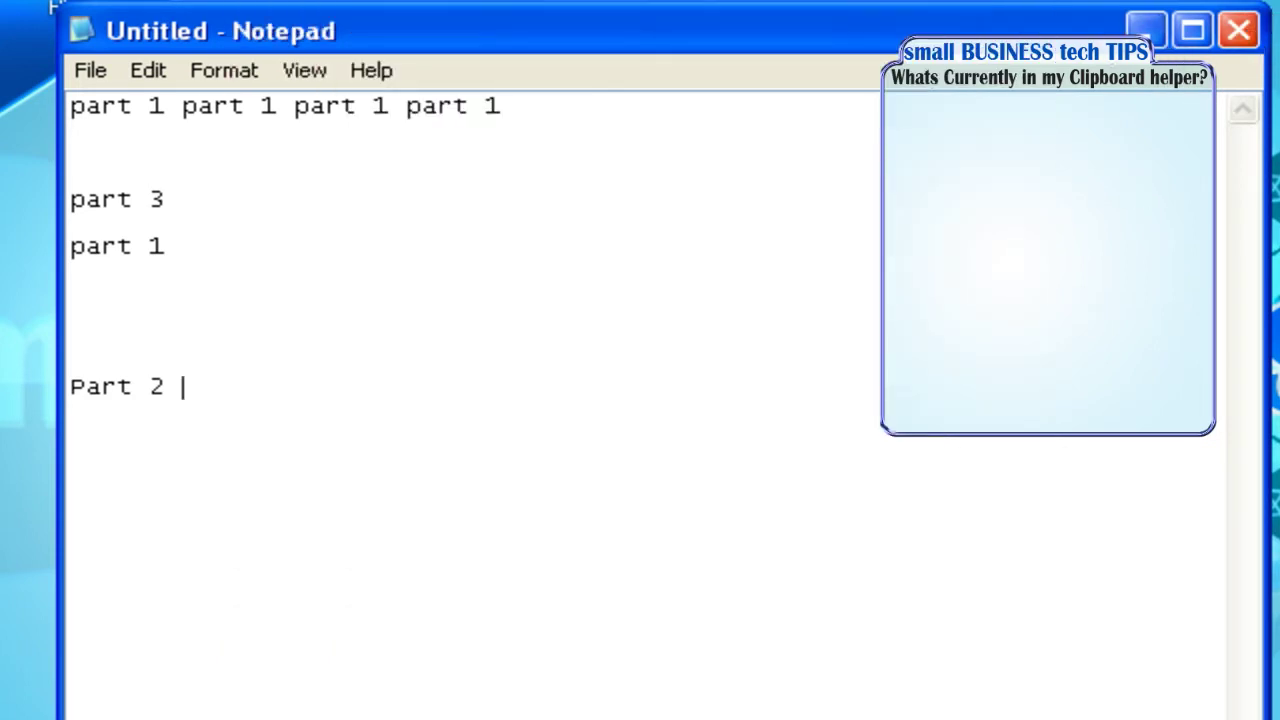
- Capture the whole screen to the clipboard with Outlook in front of Notepad, and open Paint
{"action": "left_click", "coordinate": [1146, 30]}
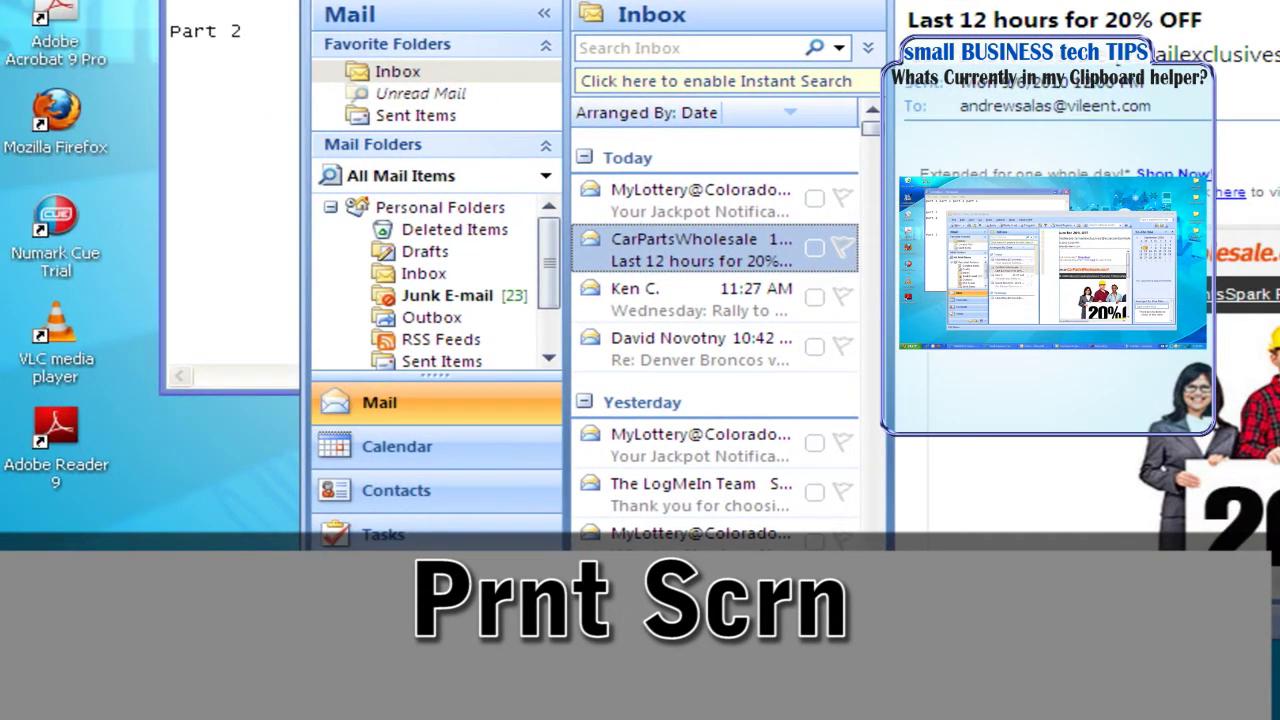
{"action": "key", "text": "super"}
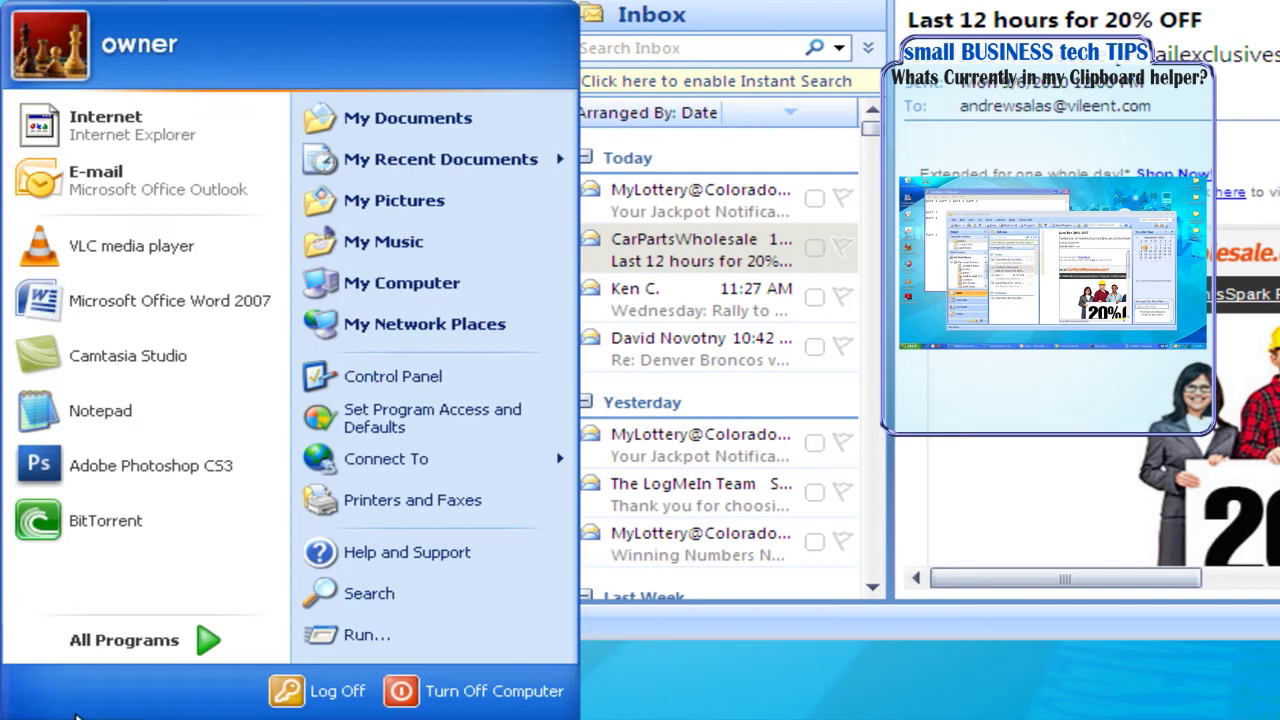
{"action": "left_click", "coordinate": [150, 650]}
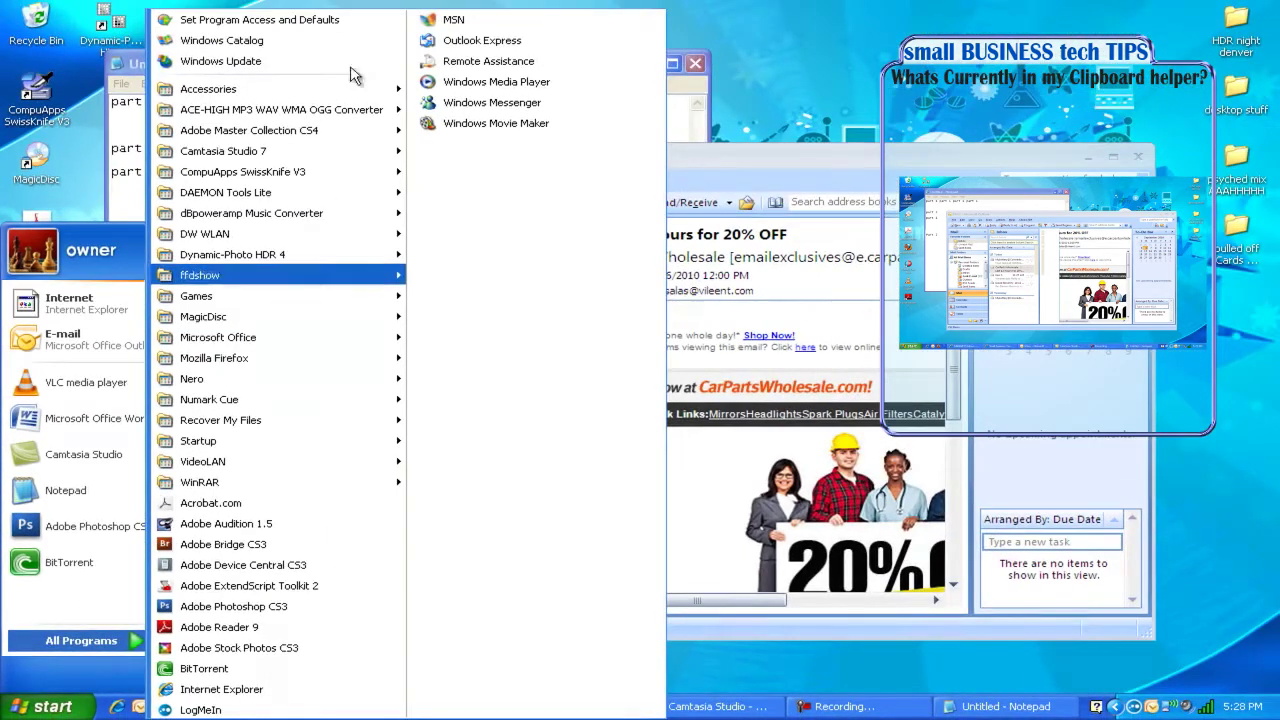
{"action": "mouse_move", "coordinate": [340, 95]}
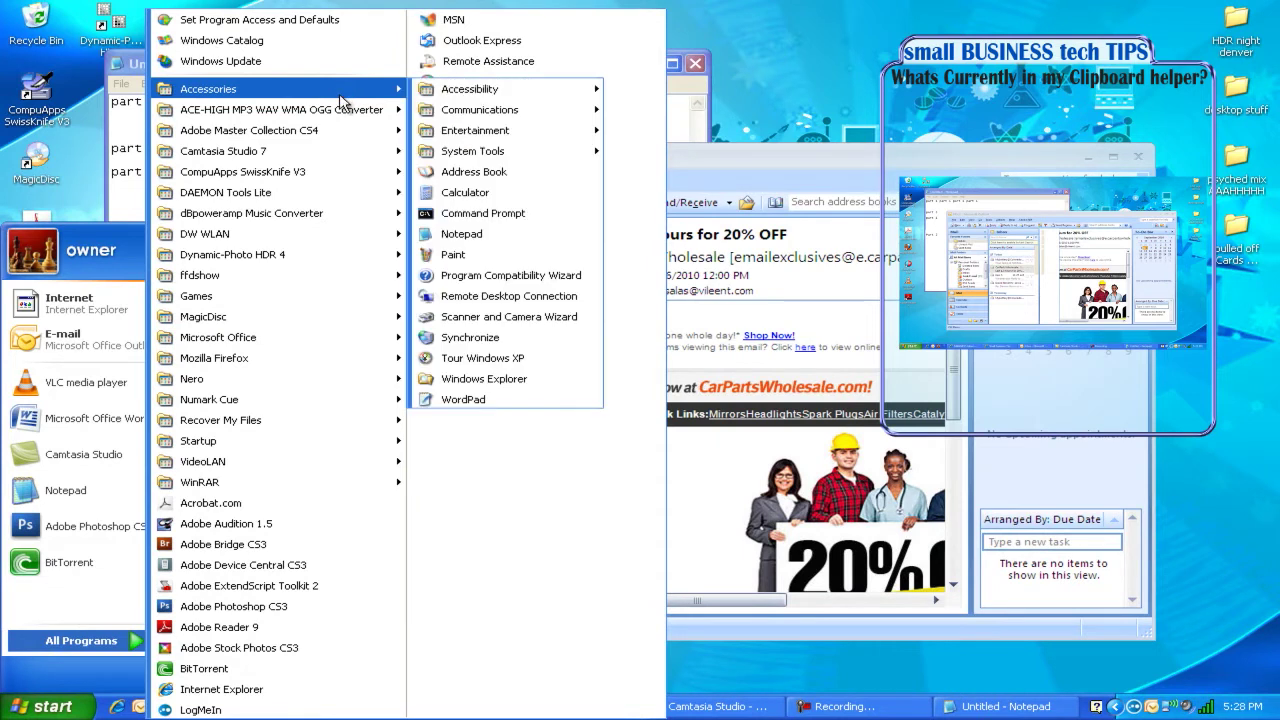
{"action": "left_click", "coordinate": [452, 258]}
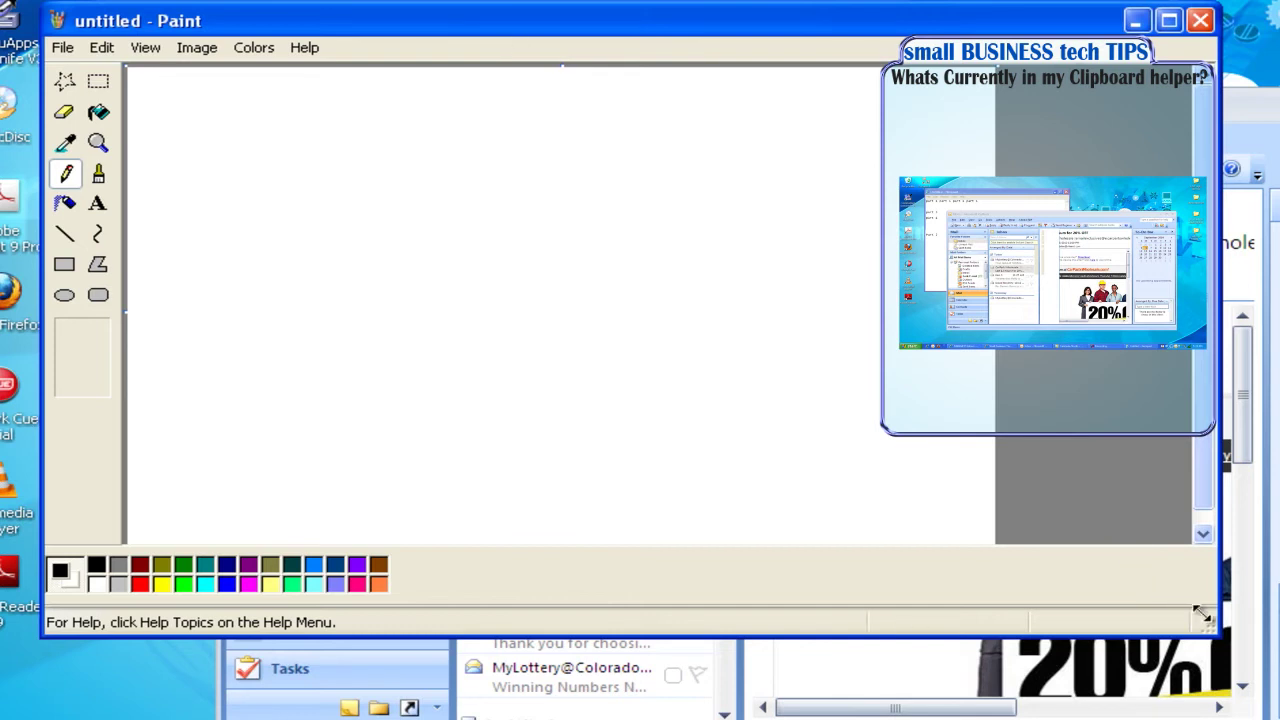
- Enlarge the Paint window and paste the captured screen image onto the blank canvas
{"action": "left_click_drag", "start_coordinate": [1202, 614], "coordinate": [1220, 695]}
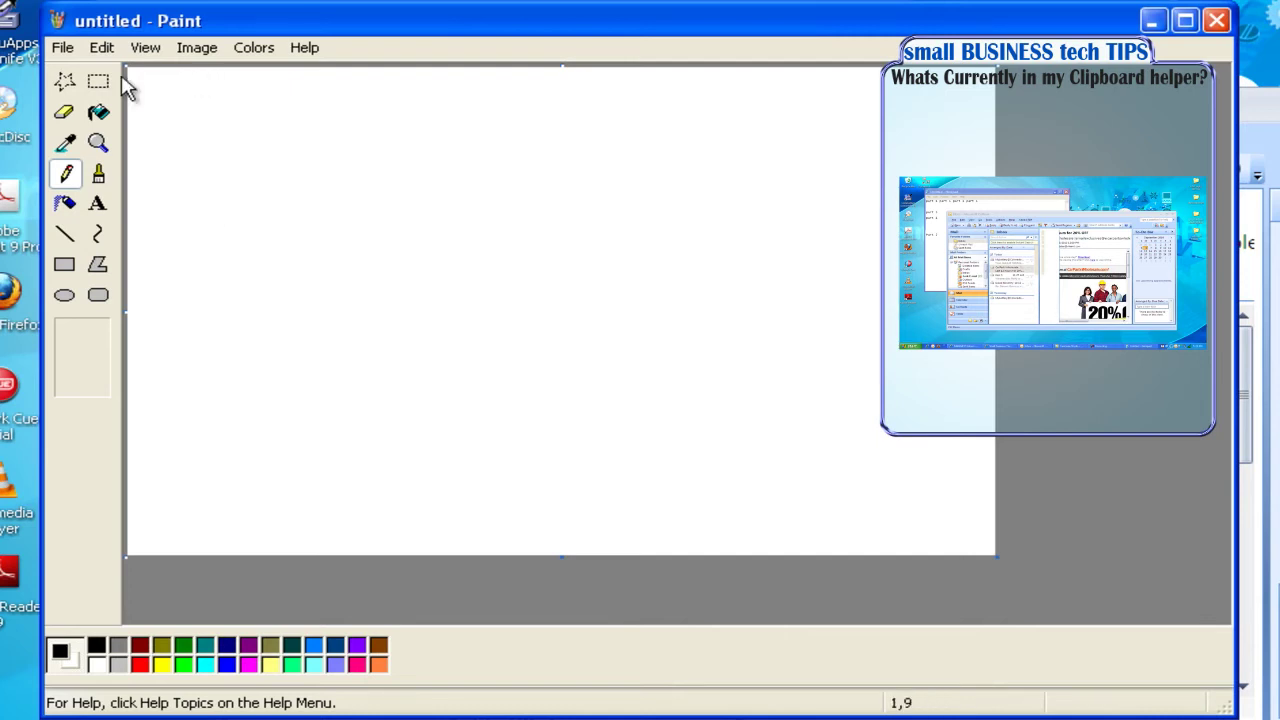
{"action": "left_click", "coordinate": [102, 50]}
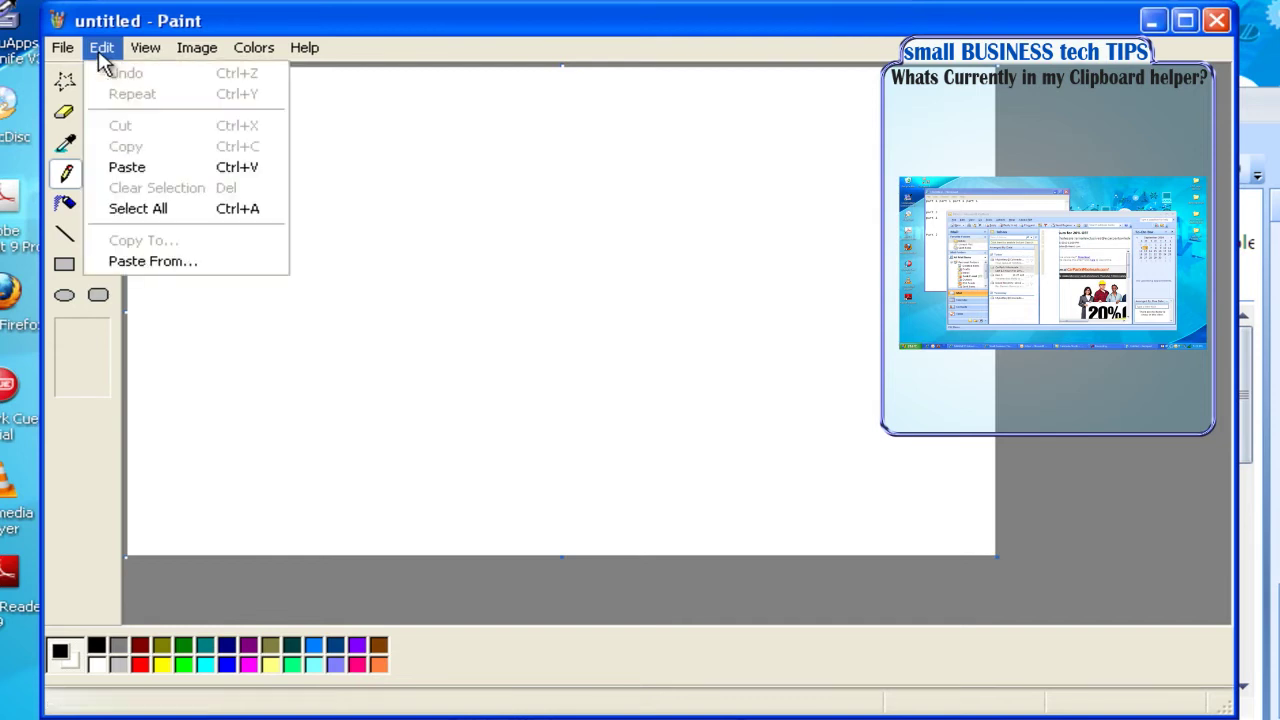
{"action": "mouse_move", "coordinate": [305, 50]}
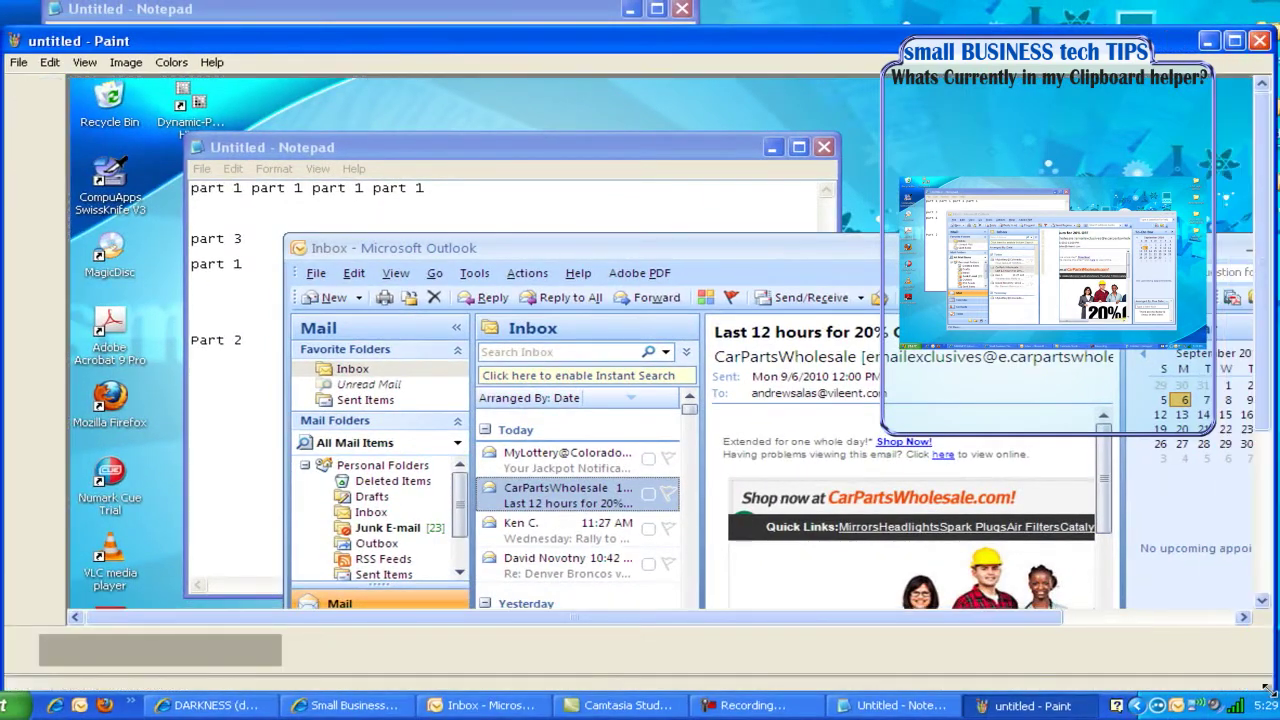
- Circle the Outlook File menu on the pasted screenshot with a red brush and draw an arrow pointing to it
{"action": "left_click_drag", "start_coordinate": [1258, 688], "coordinate": [1276, 698]}
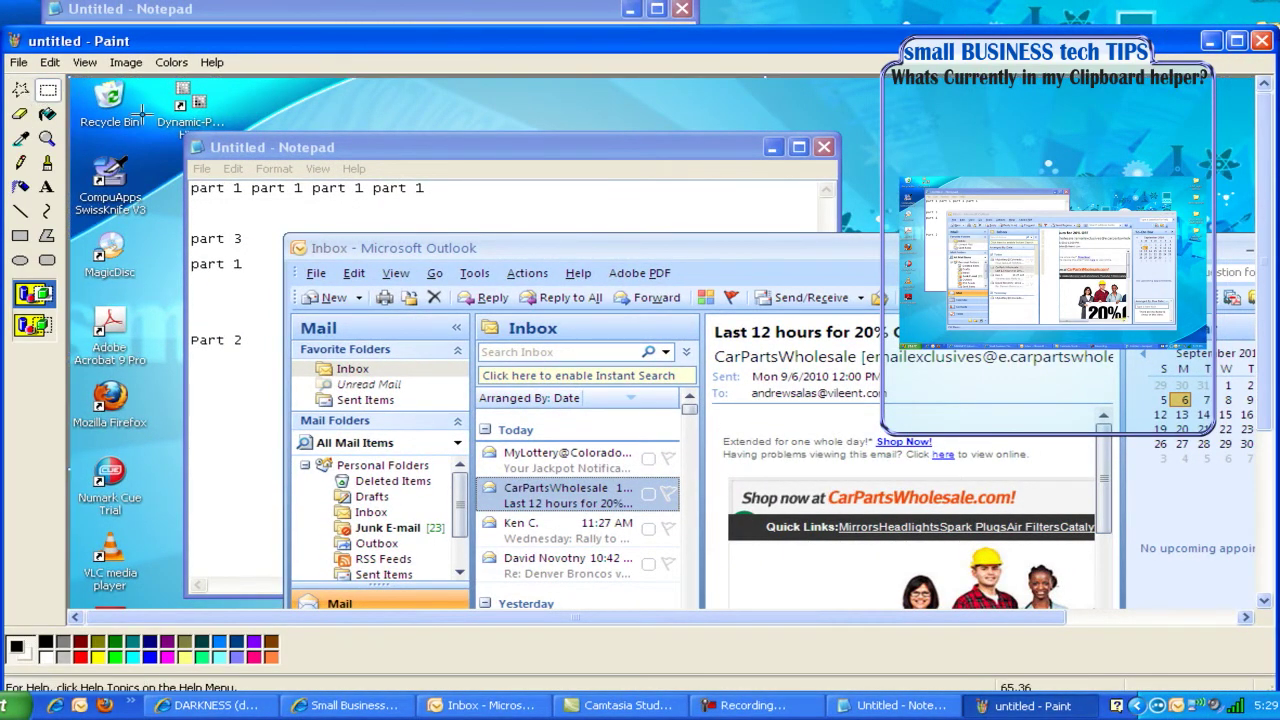
{"action": "mouse_move", "coordinate": [143, 114]}
{"action": "left_mouse_down"}
{"action": "mouse_move", "coordinate": [255, 224]}
{"action": "mouse_move", "coordinate": [434, 334]}
{"action": "left_mouse_up"}
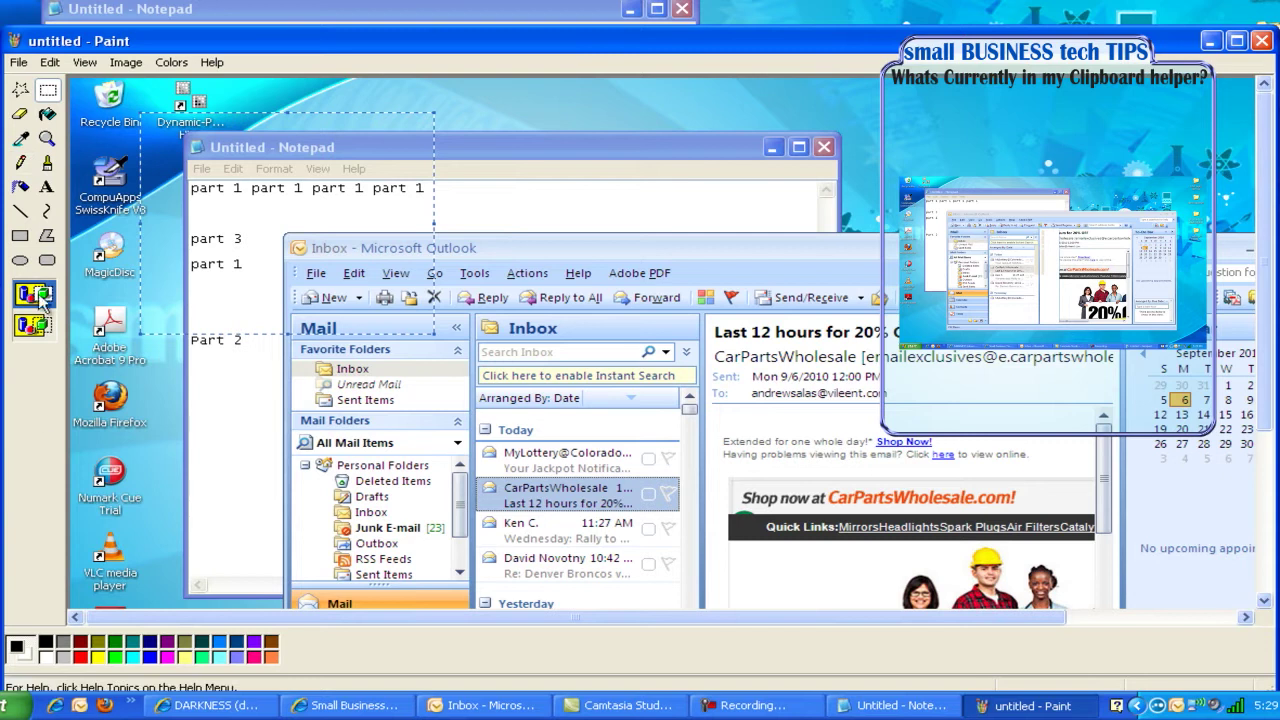
{"action": "left_click", "coordinate": [48, 165]}
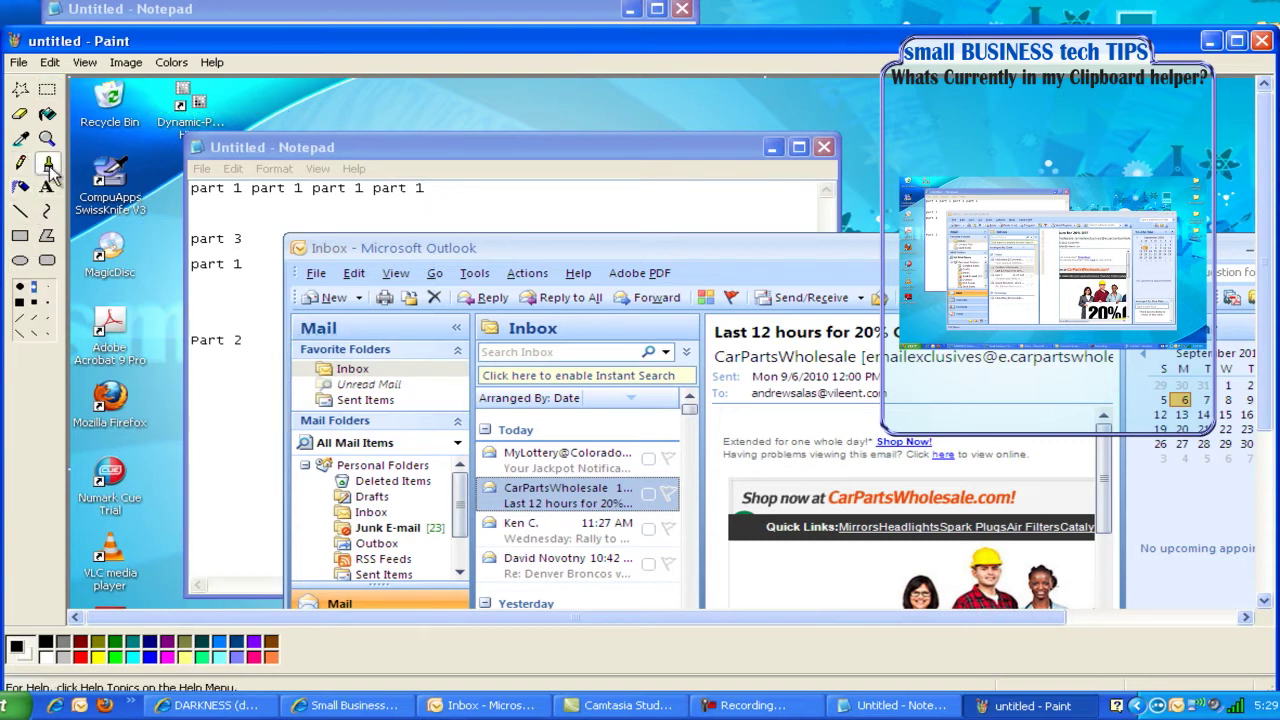
{"action": "left_click", "coordinate": [82, 657]}
{"action": "mouse_move", "coordinate": [328, 236]}
{"action": "left_mouse_down"}
{"action": "mouse_move", "coordinate": [281, 264]}
{"action": "mouse_move", "coordinate": [314, 291]}
{"action": "mouse_move", "coordinate": [341, 265]}
{"action": "mouse_move", "coordinate": [424, 289]}
{"action": "left_mouse_up"}
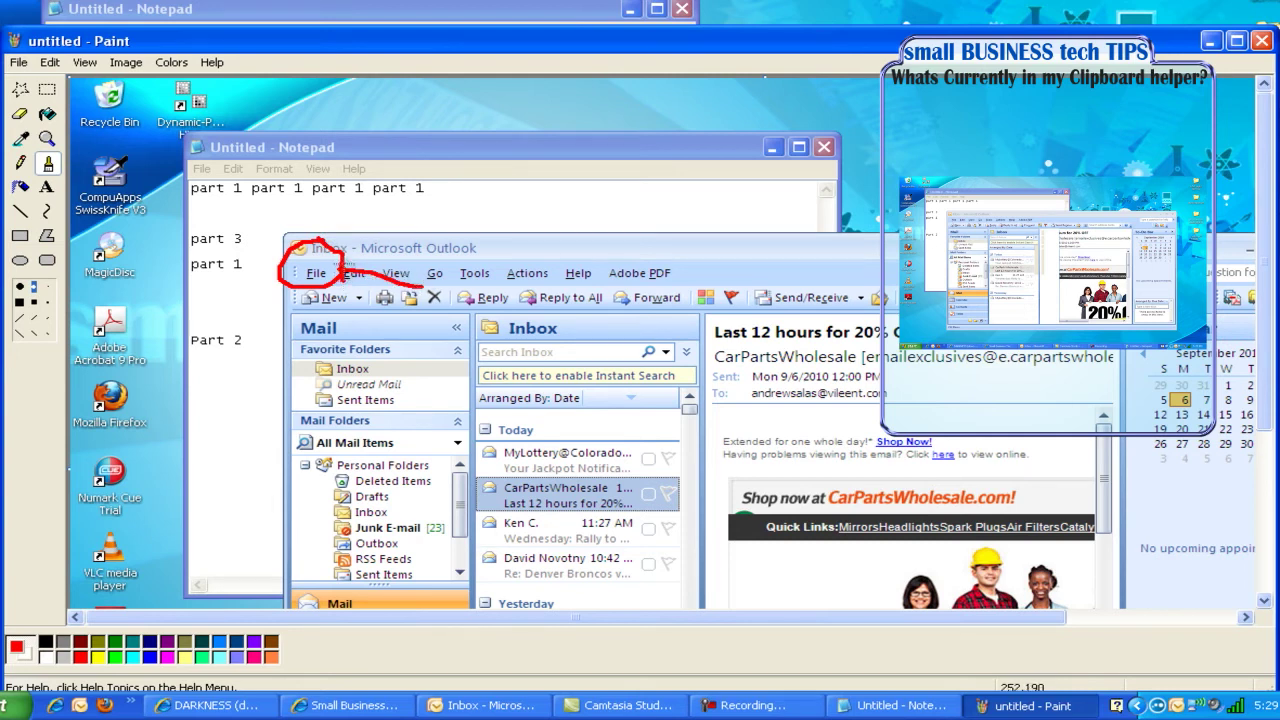
{"action": "mouse_move", "coordinate": [362, 262]}
{"action": "left_mouse_down"}
{"action": "mouse_move", "coordinate": [340, 280]}
{"action": "mouse_move", "coordinate": [353, 298]}
{"action": "left_mouse_up"}
- Select the rectangular area around the red circle and arrow, including the Notepad text, and copy it
{"action": "left_click", "coordinate": [52, 89]}
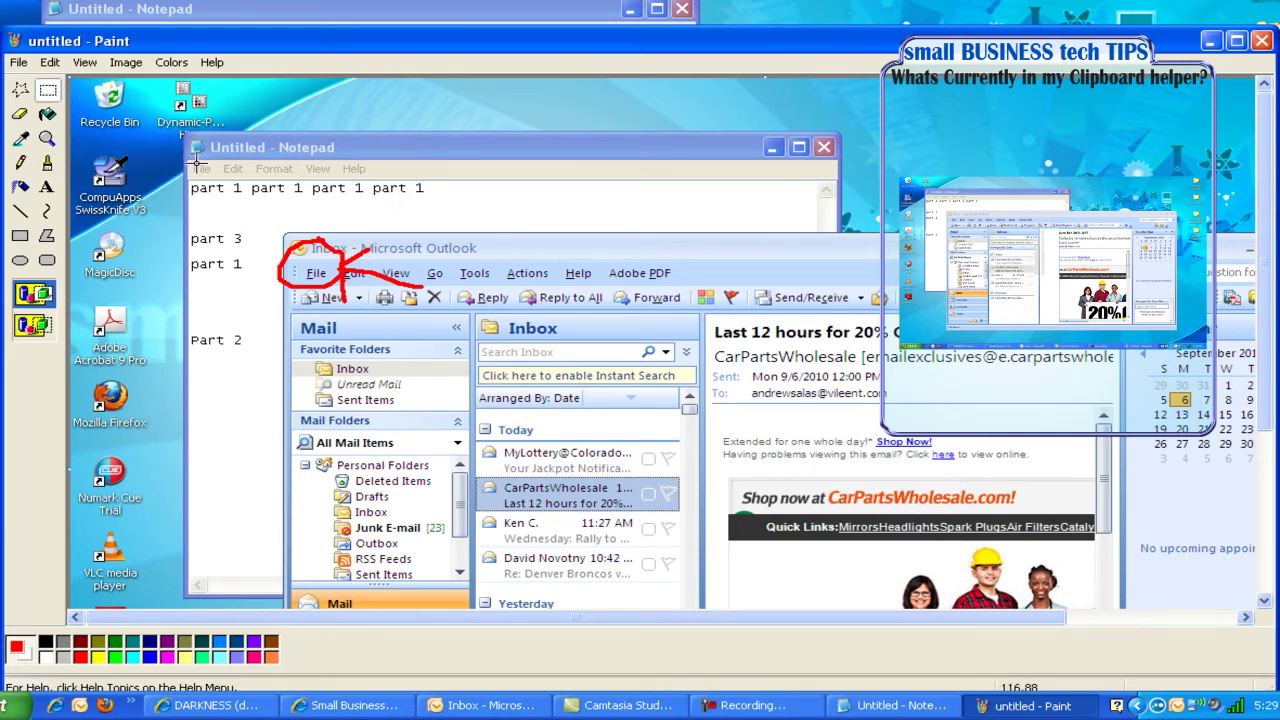
{"action": "mouse_move", "coordinate": [183, 167]}
{"action": "left_mouse_down"}
{"action": "mouse_move", "coordinate": [332, 313]}
{"action": "mouse_move", "coordinate": [455, 325]}
{"action": "mouse_move", "coordinate": [488, 346]}
{"action": "left_mouse_up"}
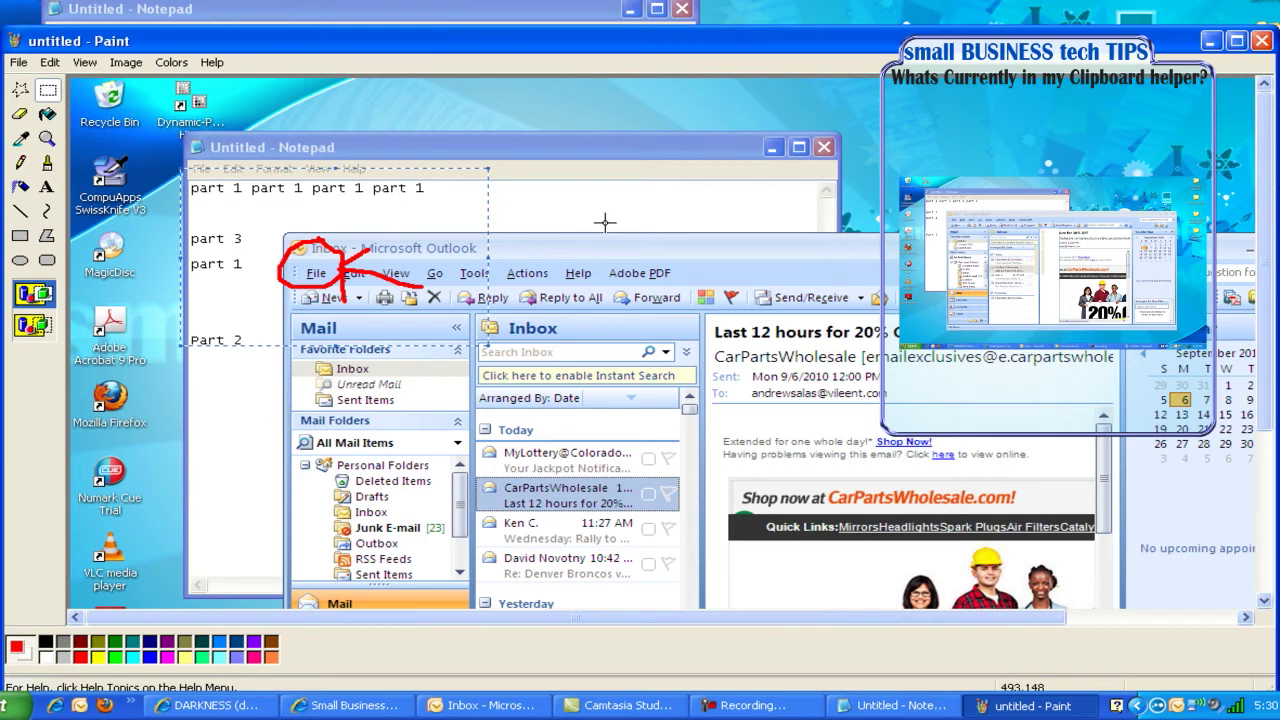
{"action": "key", "text": "ctrl+c"}
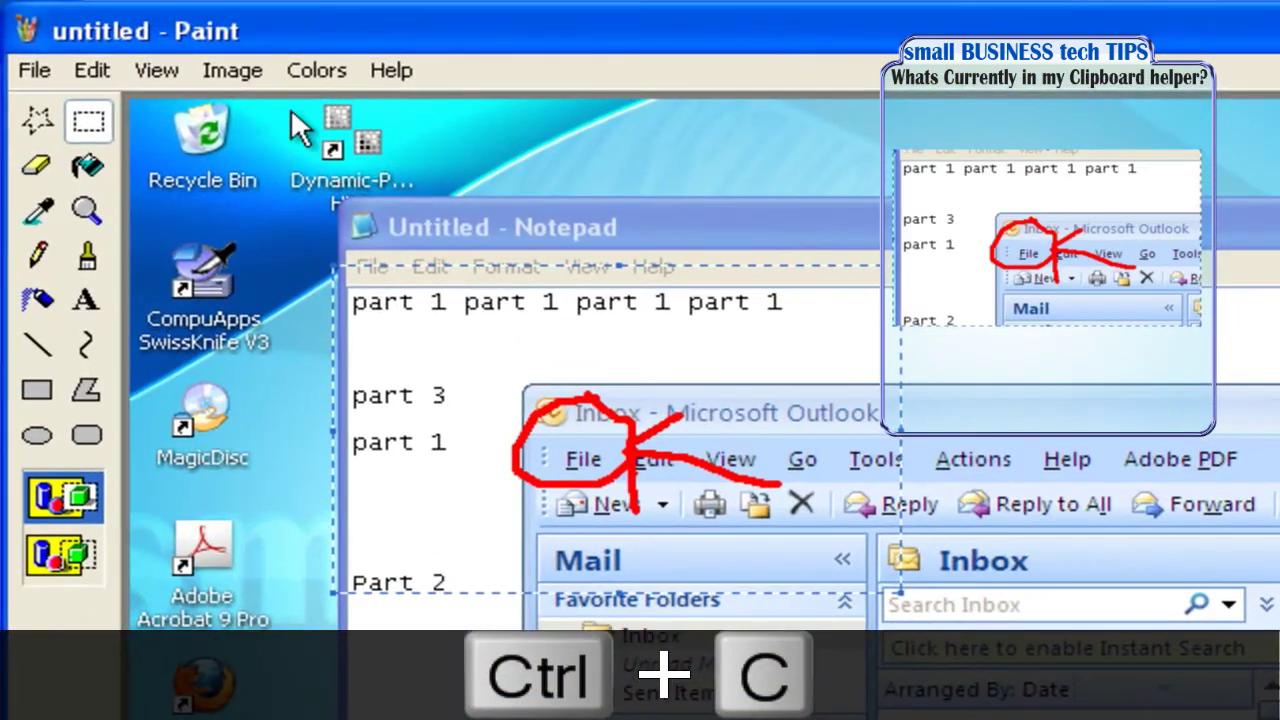
{"action": "left_click", "coordinate": [95, 66]}
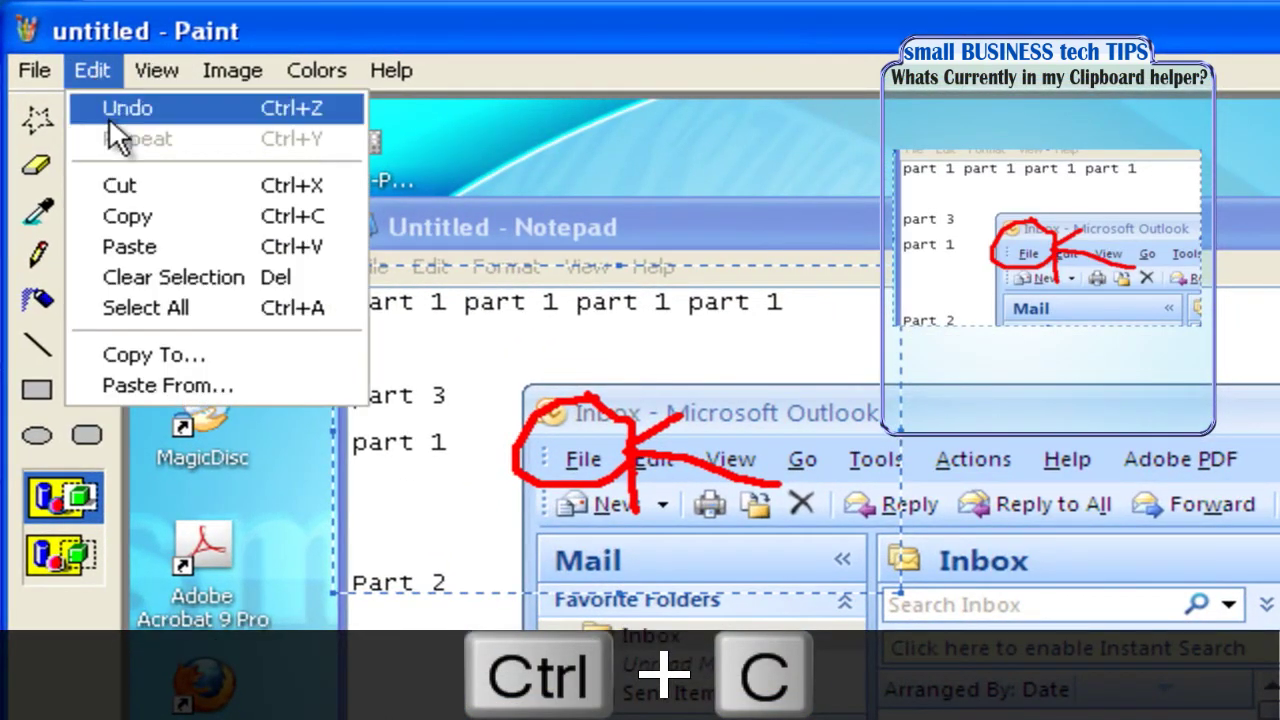
{"action": "left_click", "coordinate": [151, 212]}
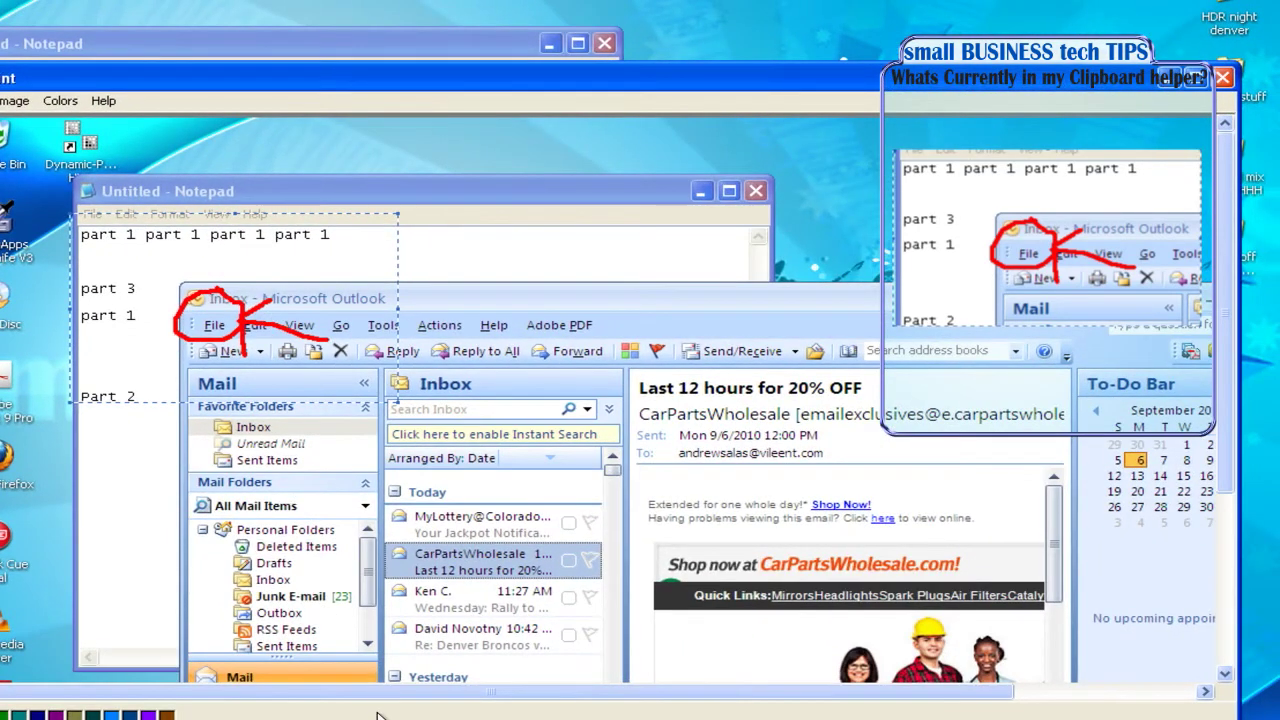
- Switch to Outlook, create a new email message and paste the copied image into its body
{"action": "key", "text": "alt+Tab"}
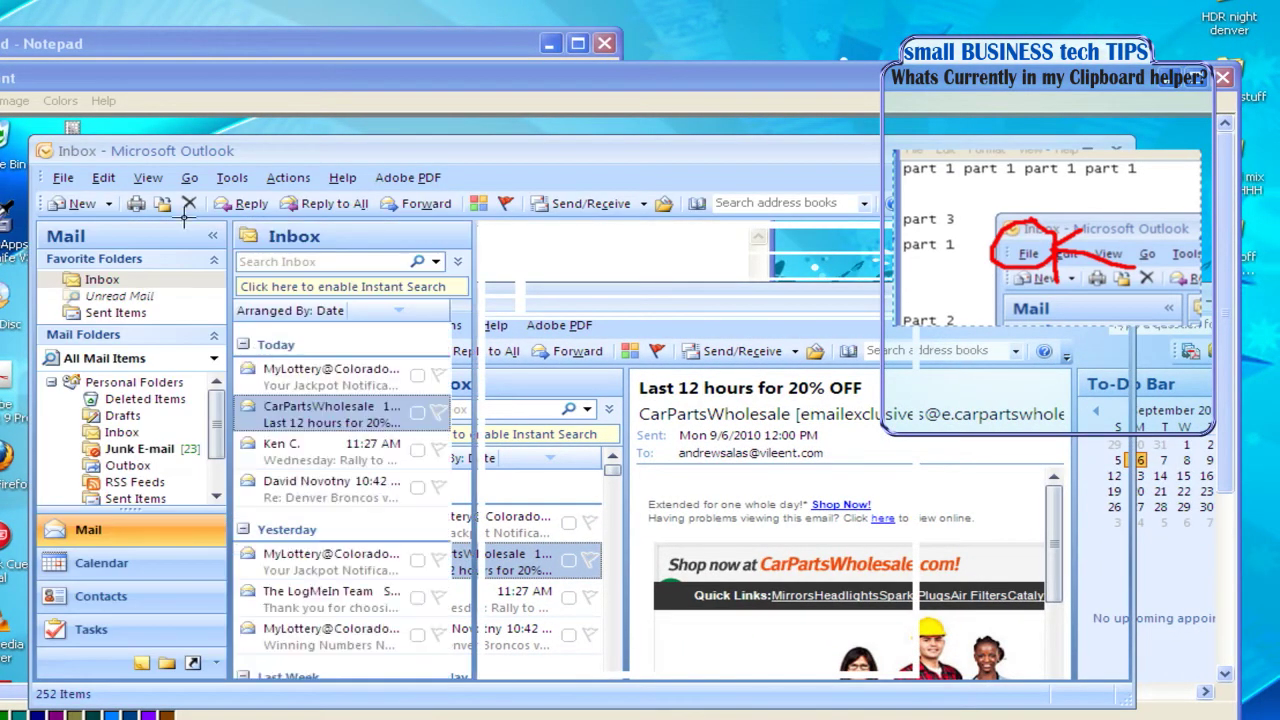
{"action": "left_click", "coordinate": [78, 203]}
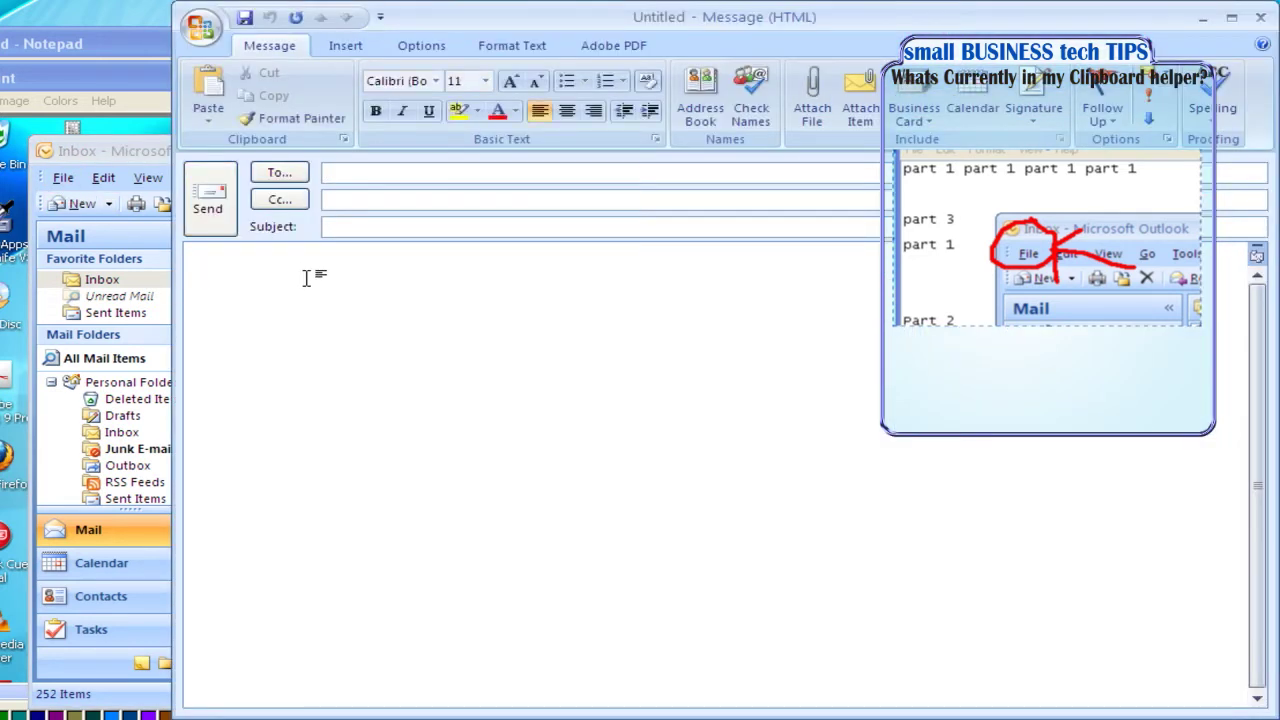
{"action": "key", "text": "ctrl+v"}
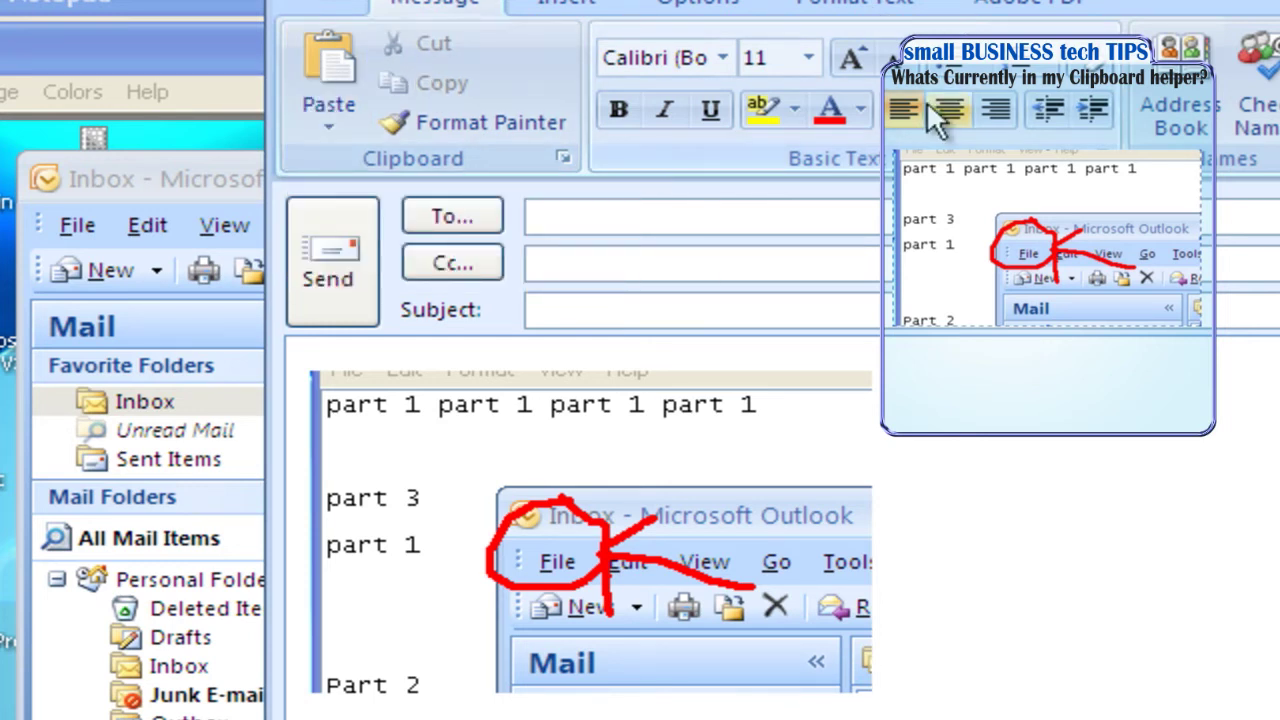
{"action": "left_click", "coordinate": [710, 515]}
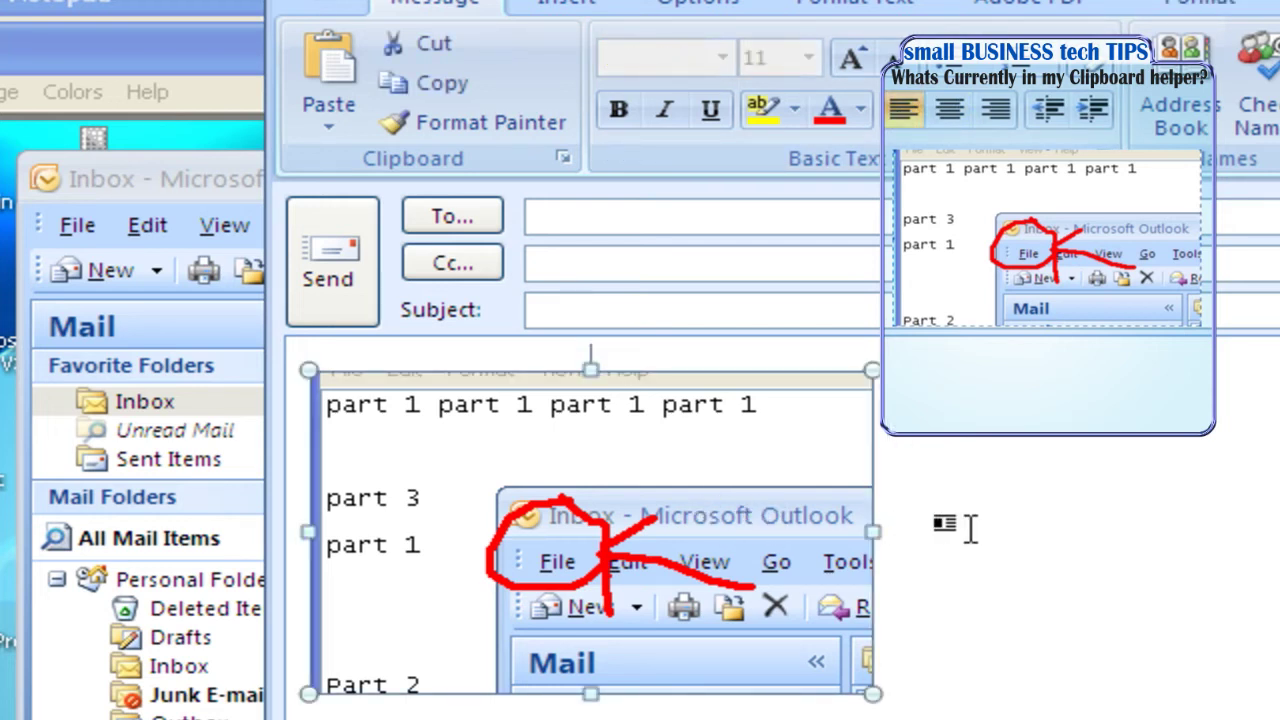
{"action": "left_click", "coordinate": [999, 562]}
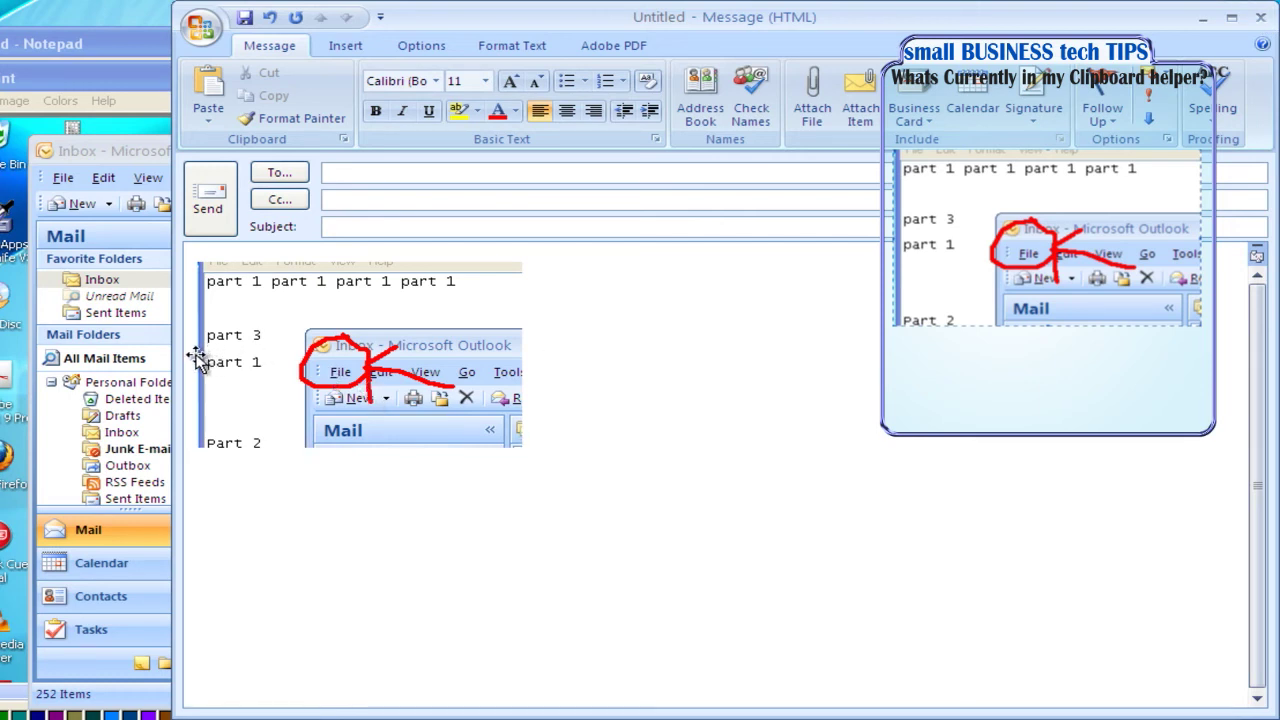
- Insert blank lines above the pasted image in the message body
{"action": "left_click", "coordinate": [202, 358]}
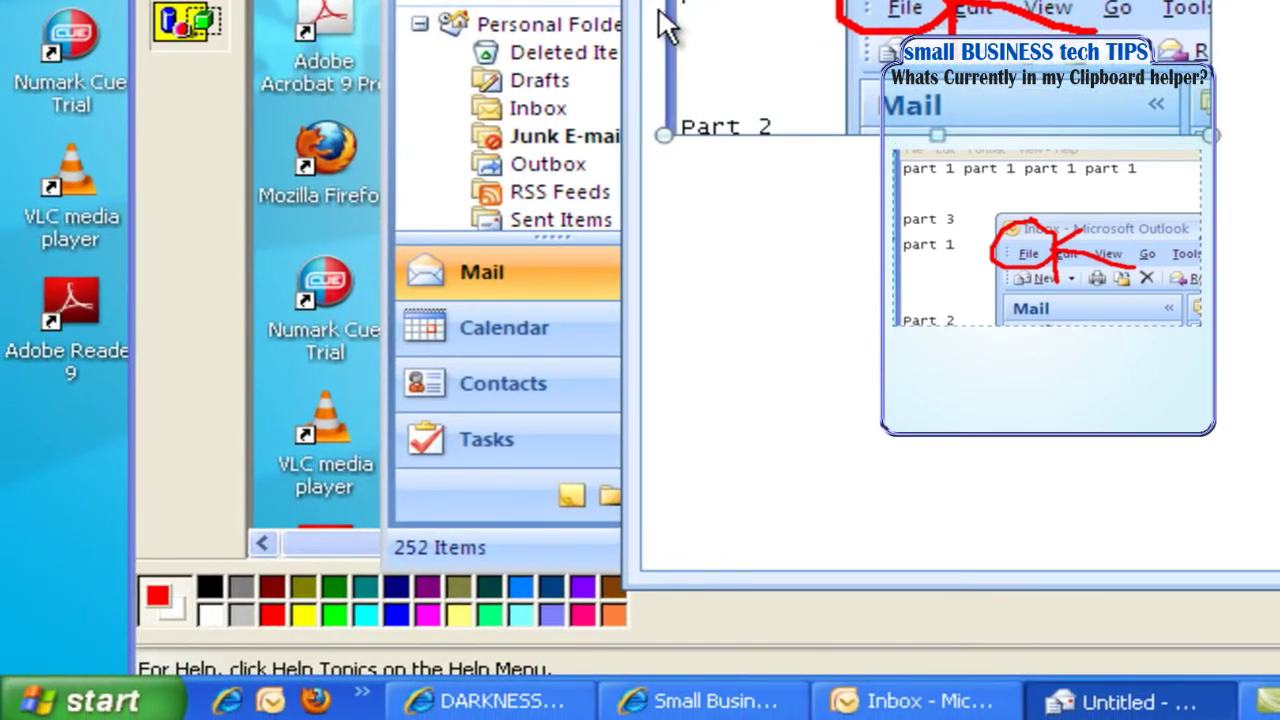
{"action": "left_click", "coordinate": [530, 112]}
{"action": "scroll", "coordinate": [655, 14], "scroll_direction": "up", "scroll_amount": 2}
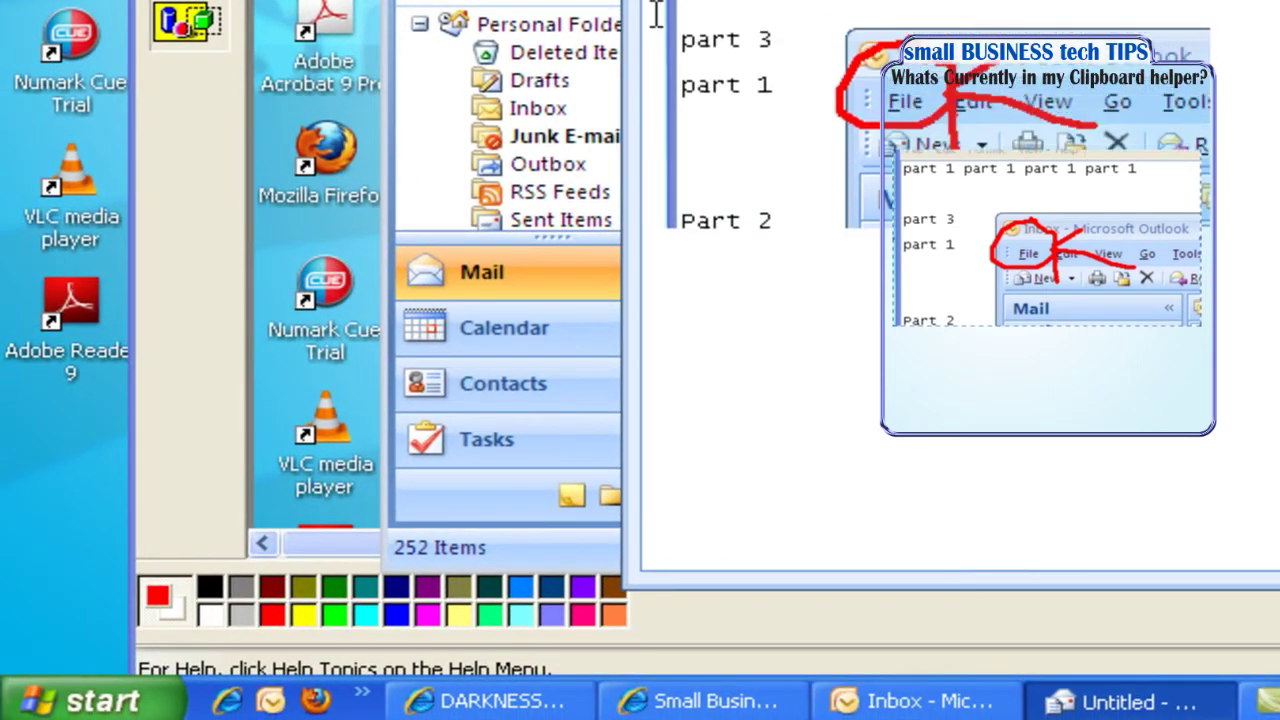
- Try to launch a nonexistent program named "fghj" through the Windows Run dialog
{"action": "left_click", "coordinate": [168, 665]}
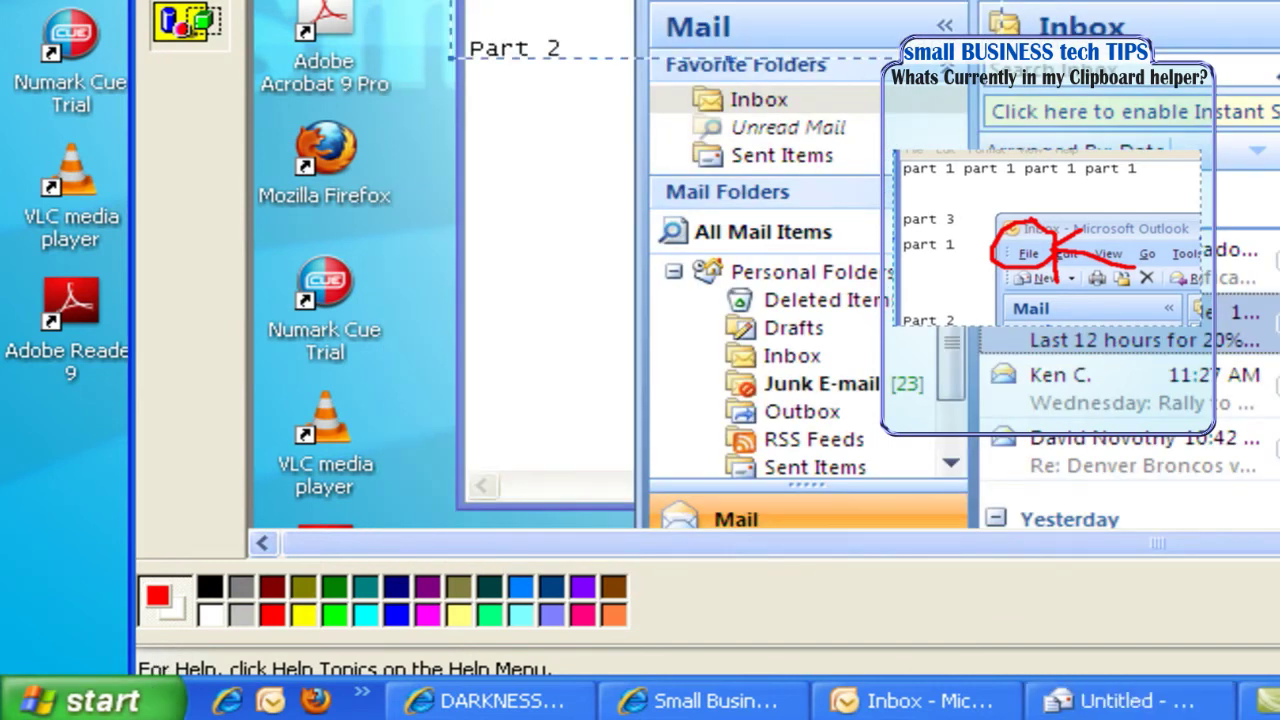
{"action": "left_click", "coordinate": [150, 698]}
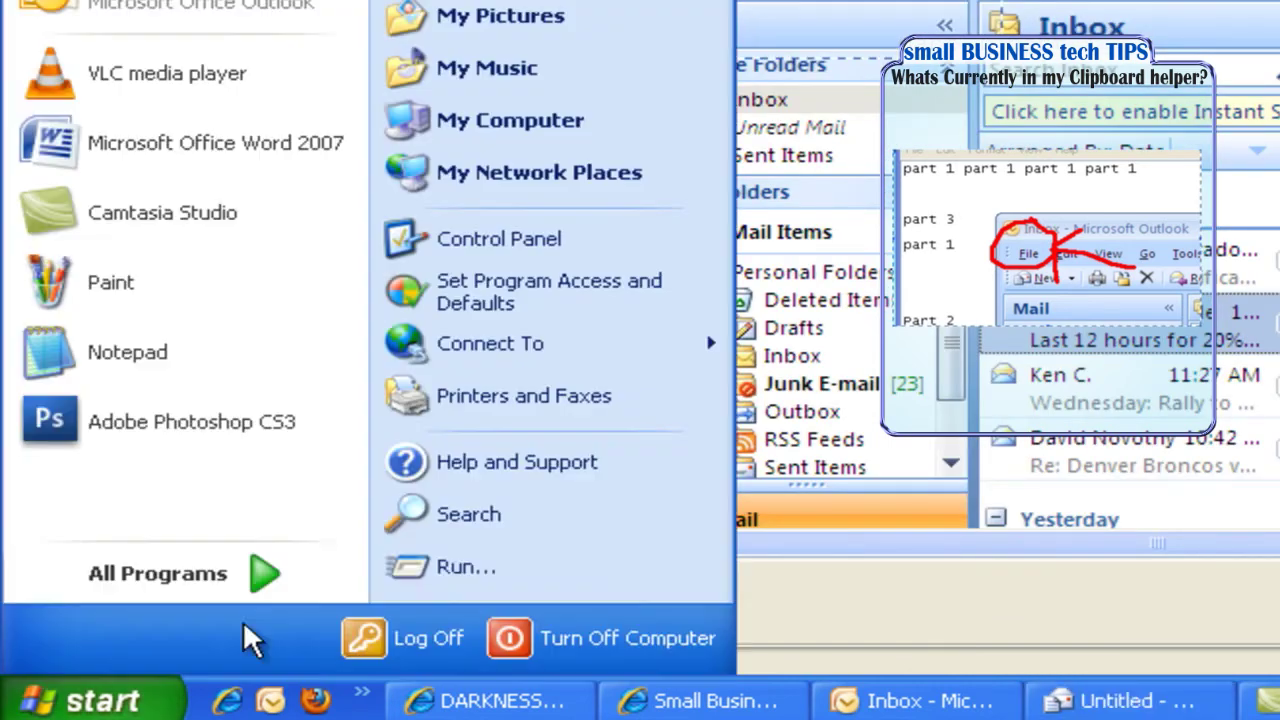
{"action": "left_click", "coordinate": [423, 565]}
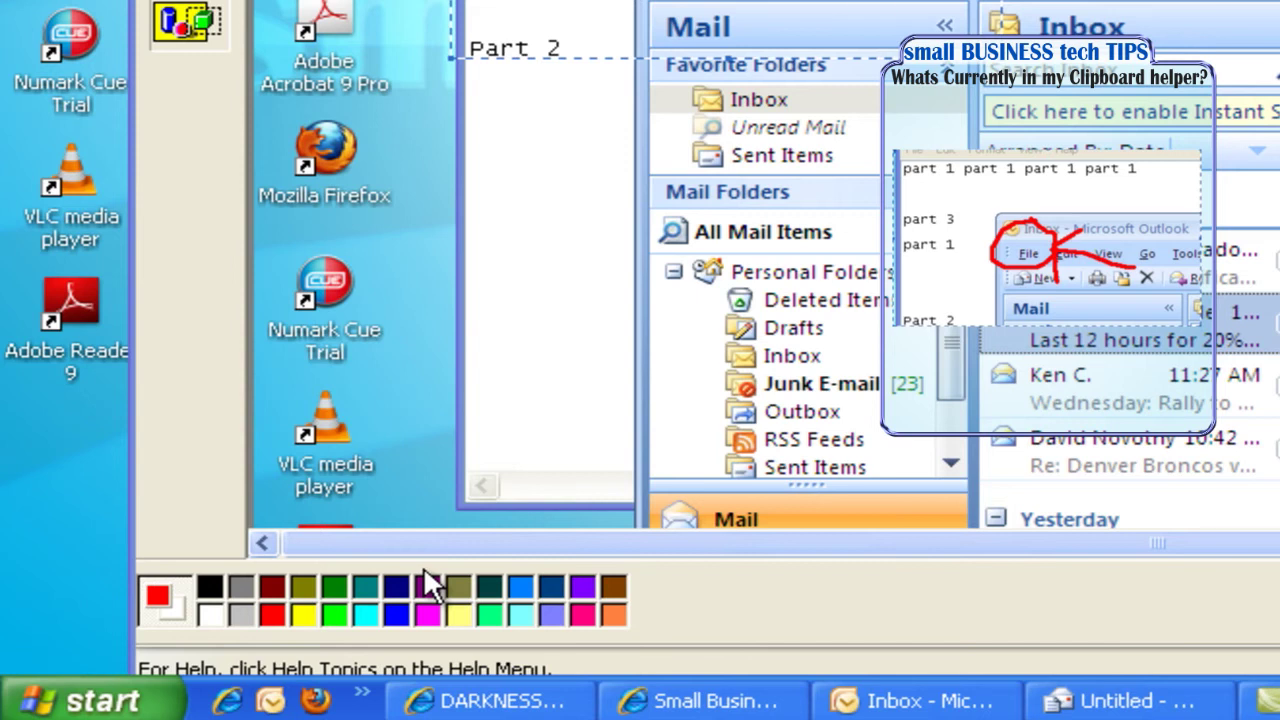
{"action": "type", "text": "fghj"}
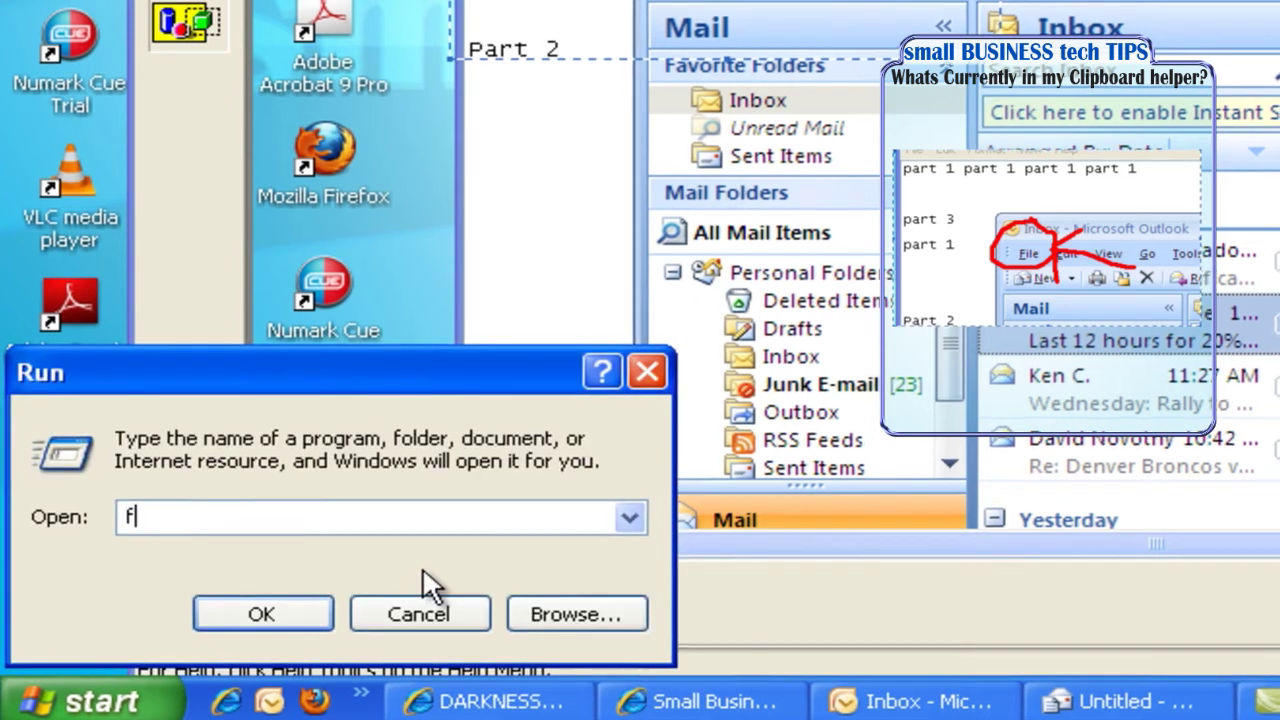
{"action": "key", "text": "Return"}
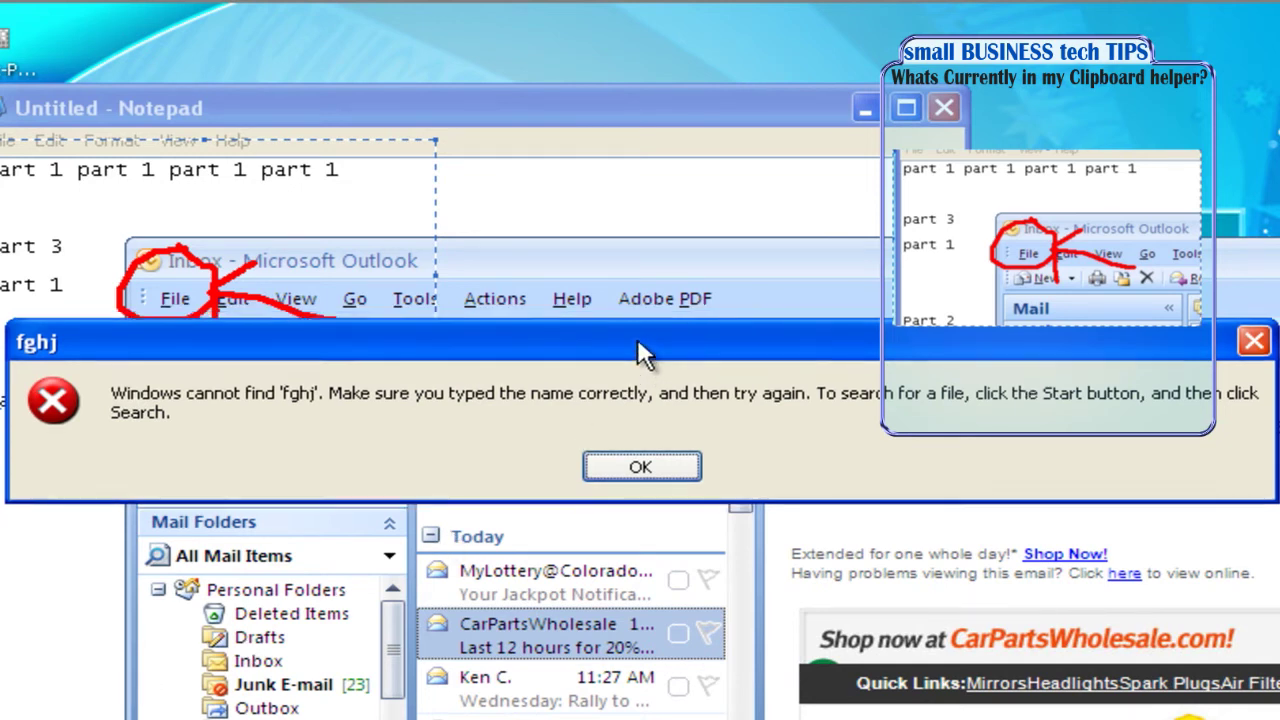
- Capture only the "fghj" error window to the clipboard and dismiss the error
{"action": "left_click_drag", "start_coordinate": [637, 338], "coordinate": [637, 324]}
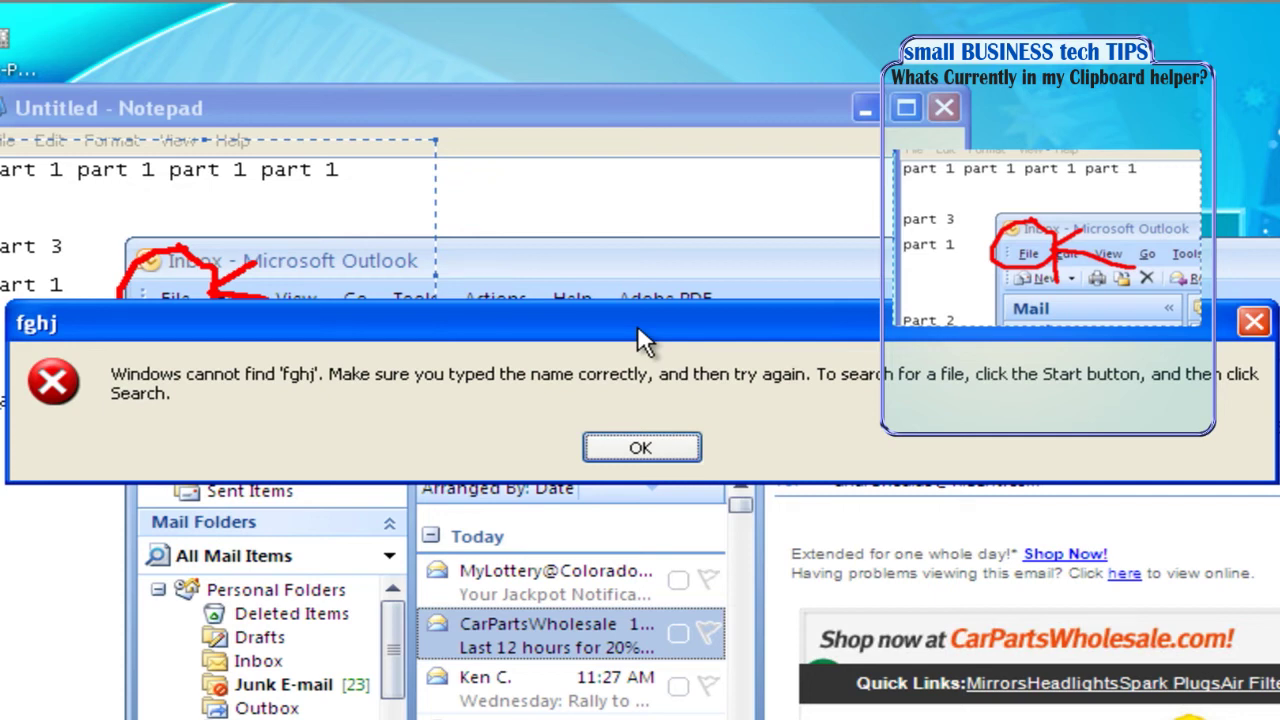
{"action": "key", "text": "alt+Print"}
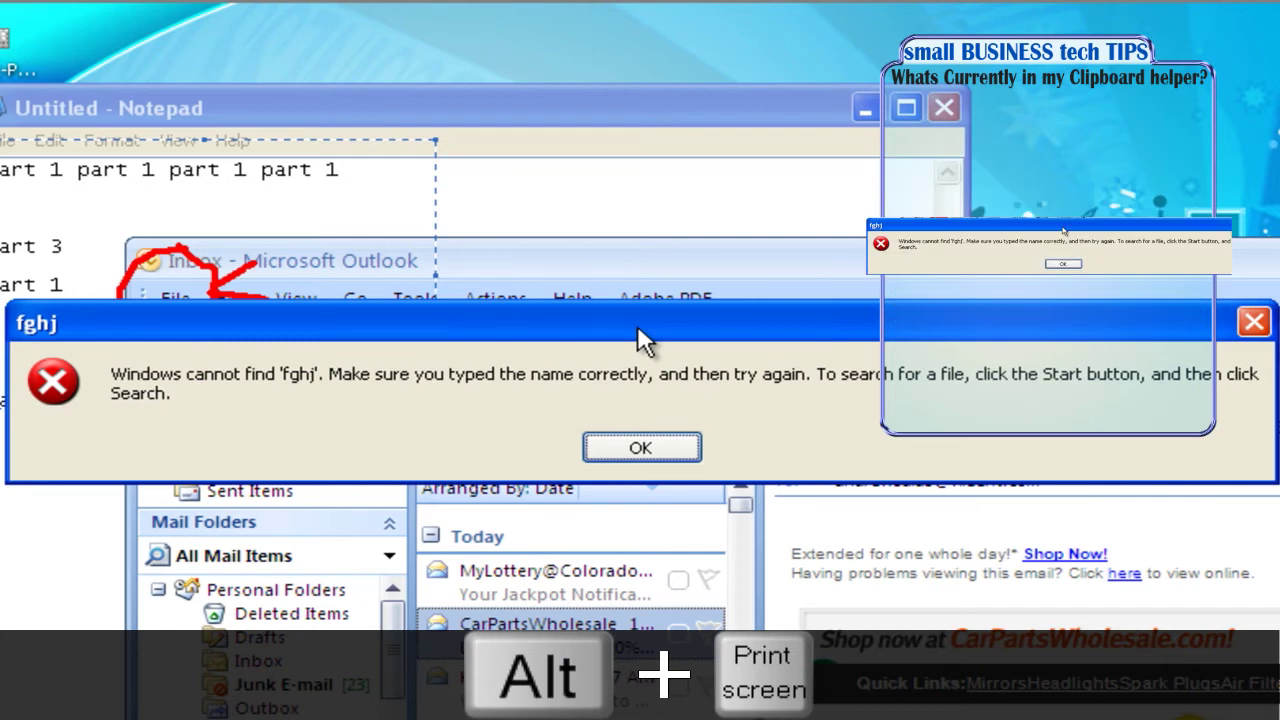
{"action": "mouse_move", "coordinate": [645, 317]}
{"action": "left_mouse_down"}
{"action": "mouse_move", "coordinate": [646, 266]}
{"action": "mouse_move", "coordinate": [633, 295]}
{"action": "left_mouse_up"}
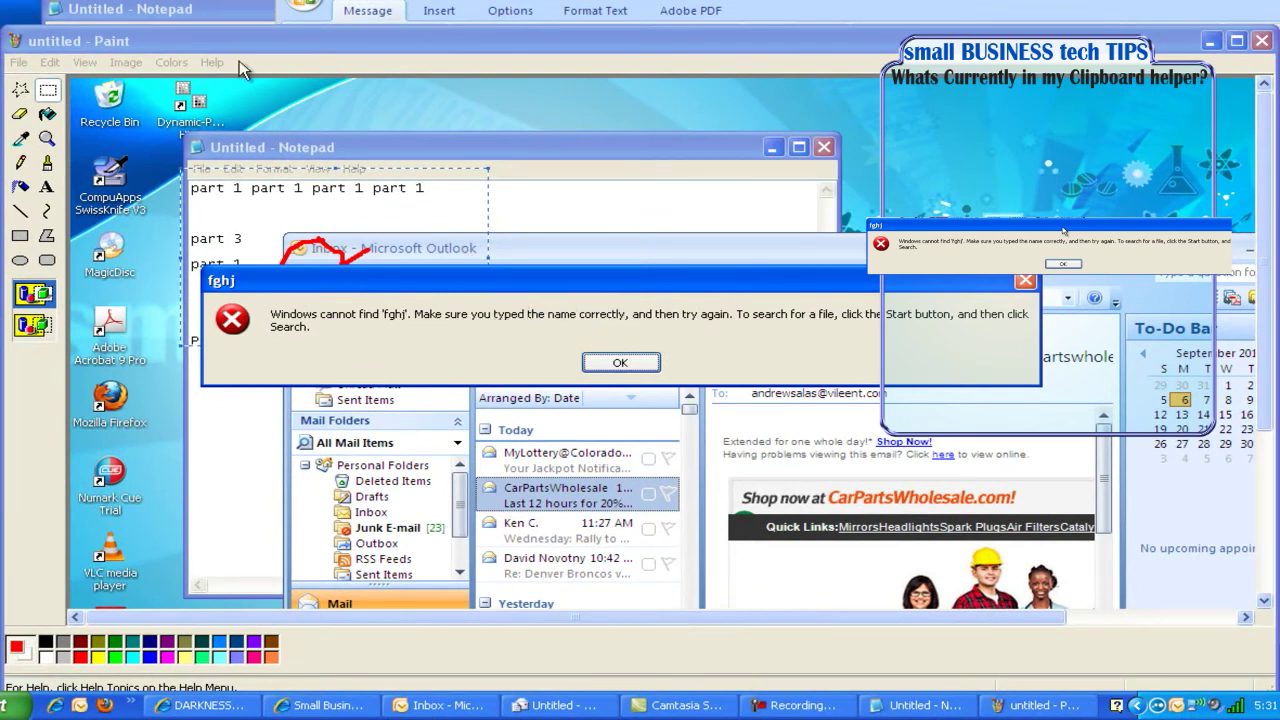
{"action": "key", "text": "Return"}
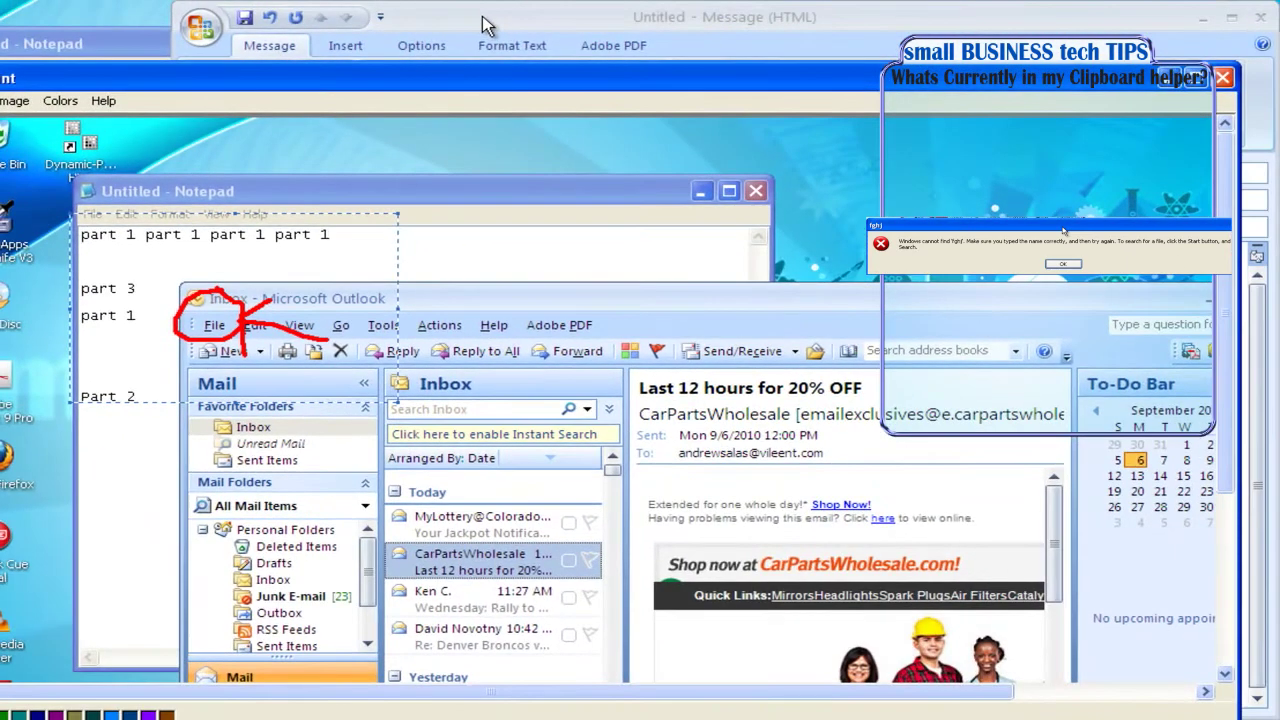
- Return to the email message and paste the captured error window above the annotated image
{"action": "left_click", "coordinate": [483, 25]}
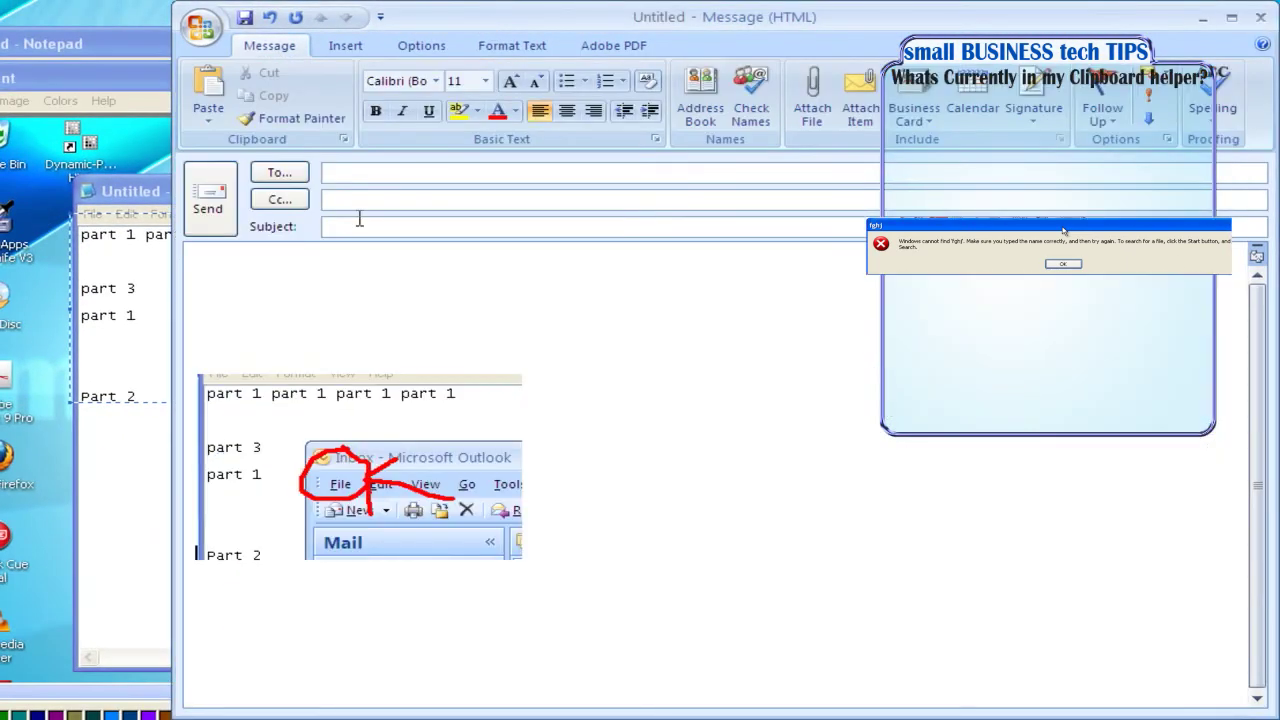
{"action": "left_click", "coordinate": [270, 289]}
{"action": "key", "text": "ctrl+v"}
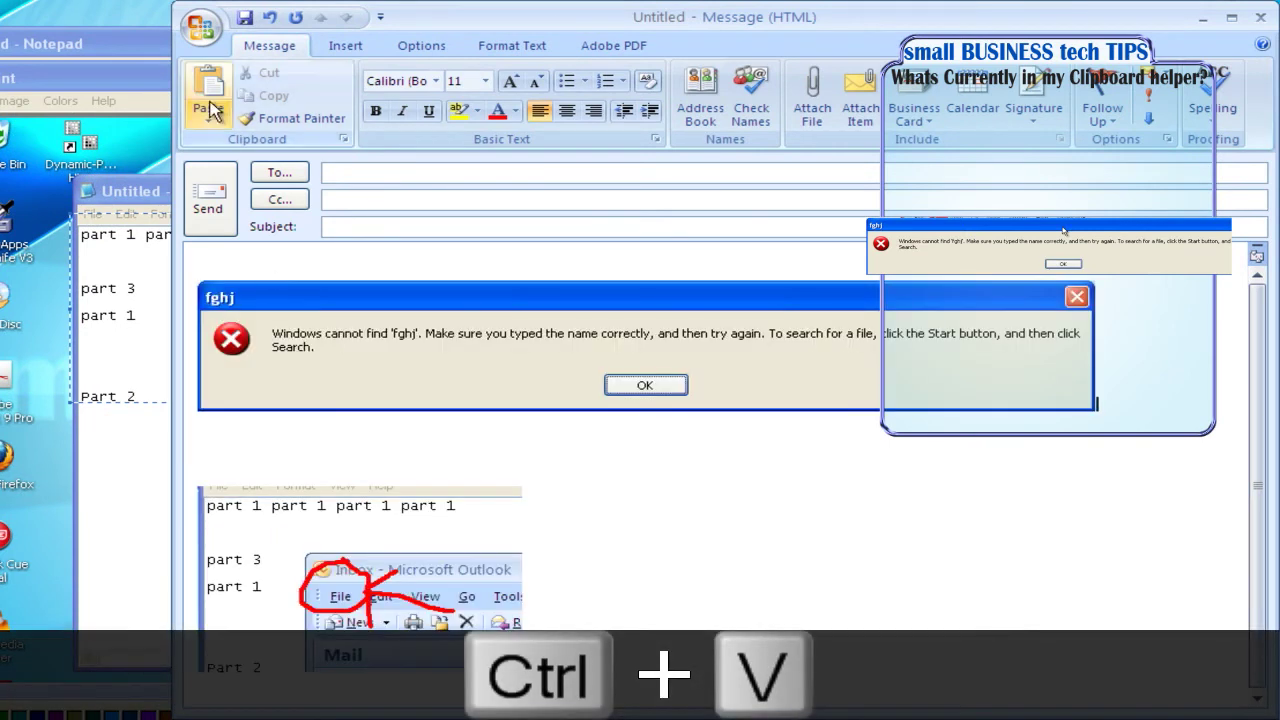
- Paste the error window image a second time and delete one of the two copies
{"action": "left_click", "coordinate": [210, 100]}
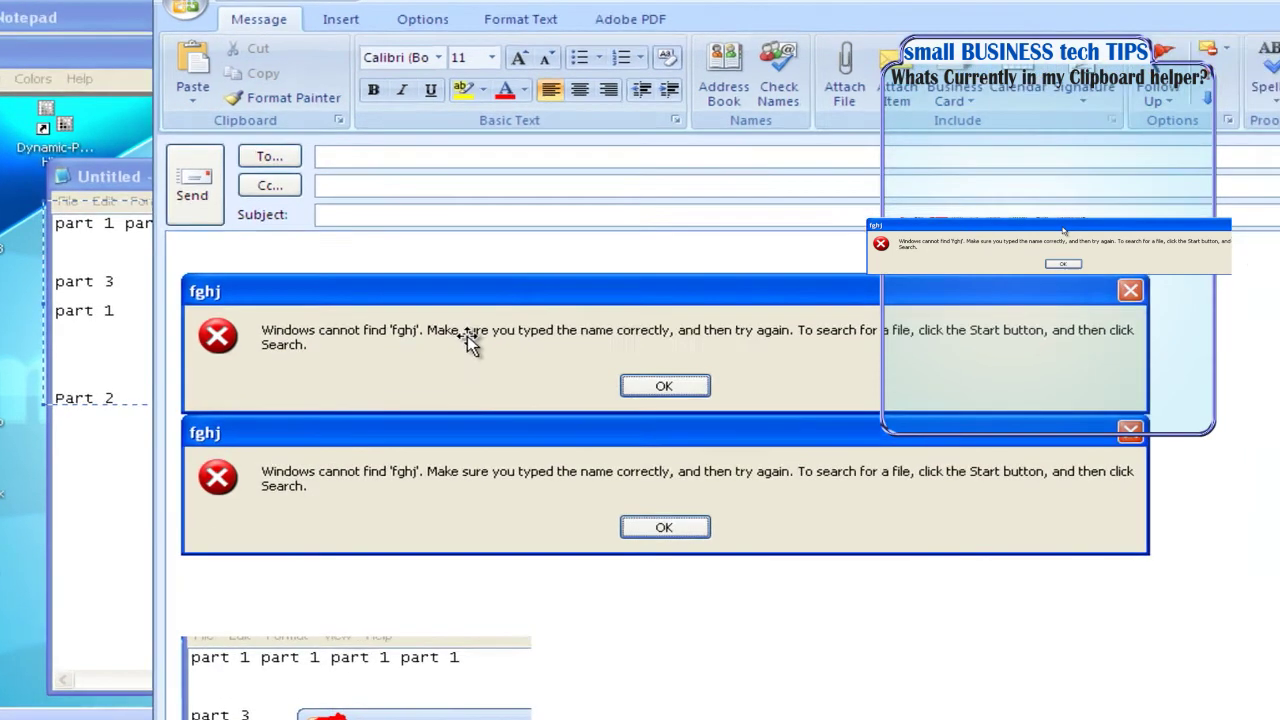
{"action": "left_click", "coordinate": [468, 340]}
{"action": "key", "text": "Delete"}
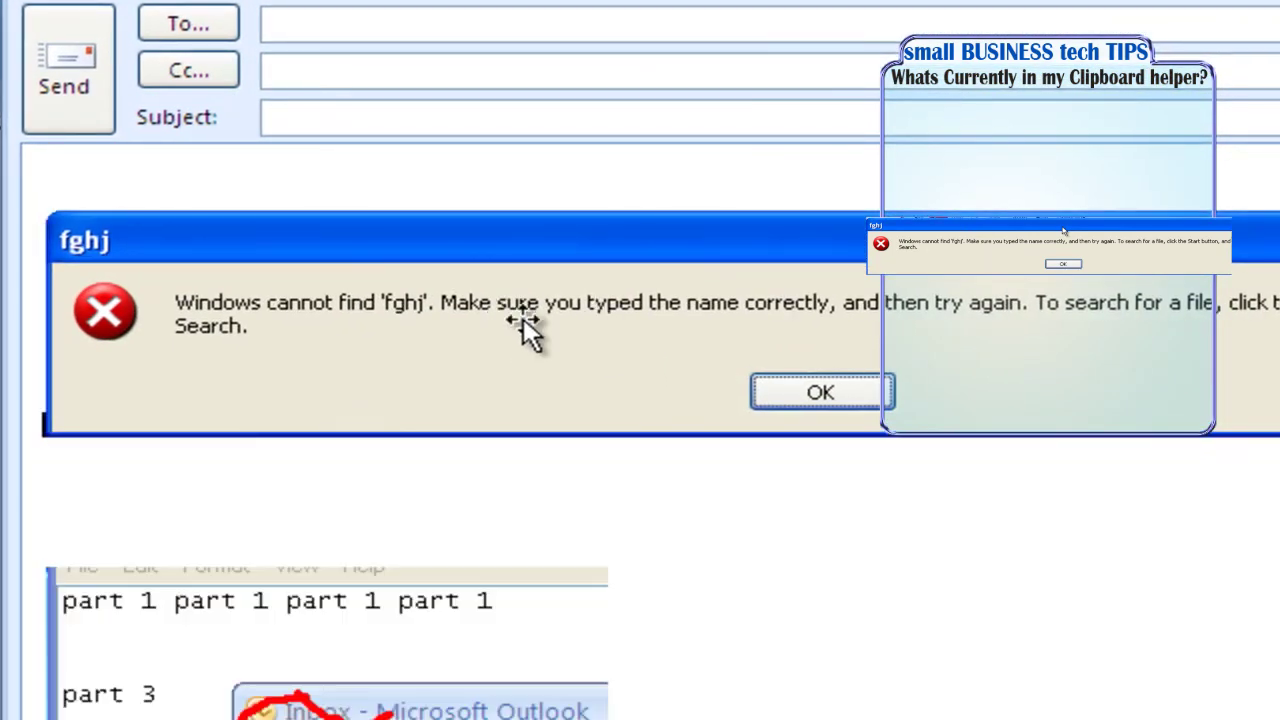
- Switch to the Outlook Inbox window and open its Options dialog
{"action": "left_click_drag", "start_coordinate": [437, 399], "coordinate": [437, 410]}
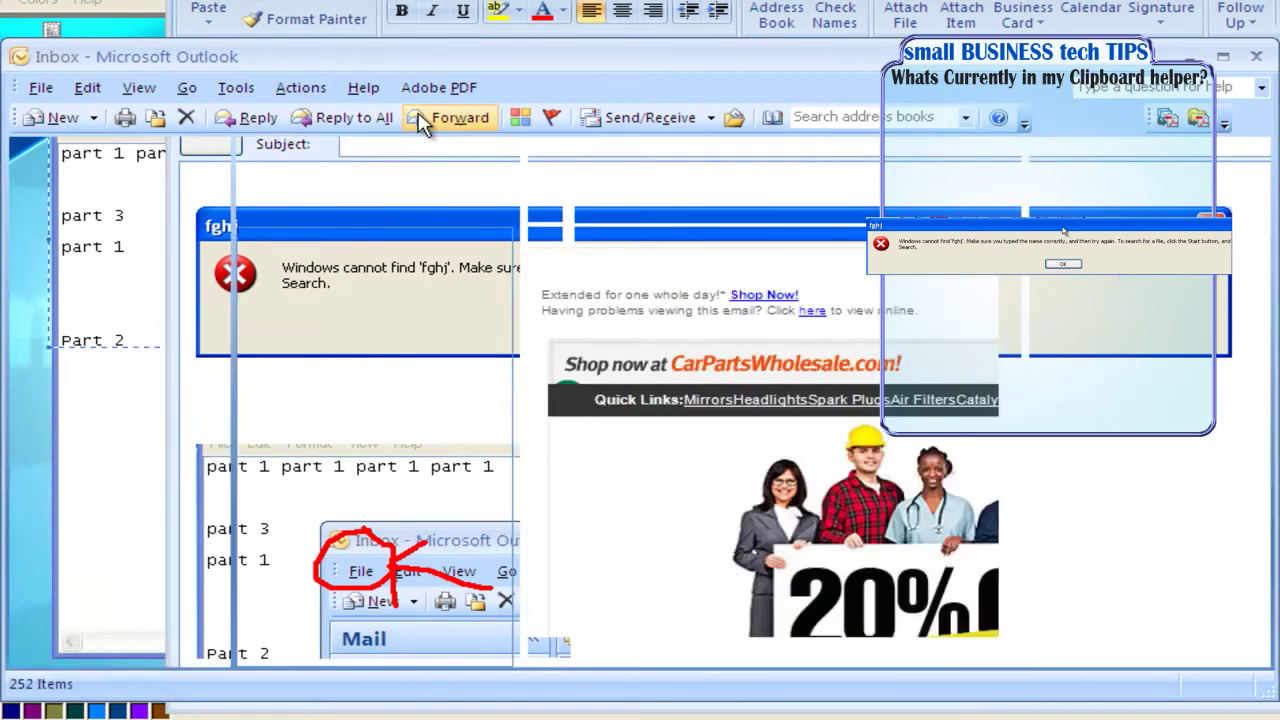
{"action": "left_click", "coordinate": [236, 88]}
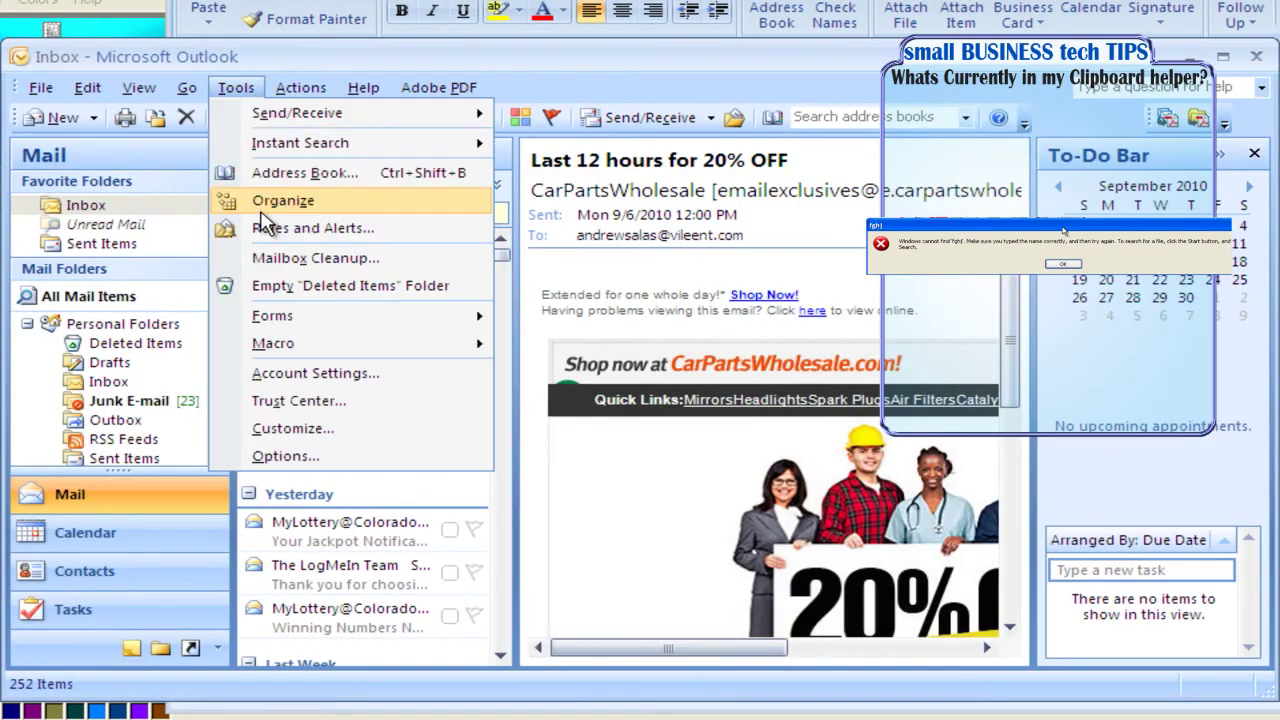
{"action": "left_click", "coordinate": [306, 450]}
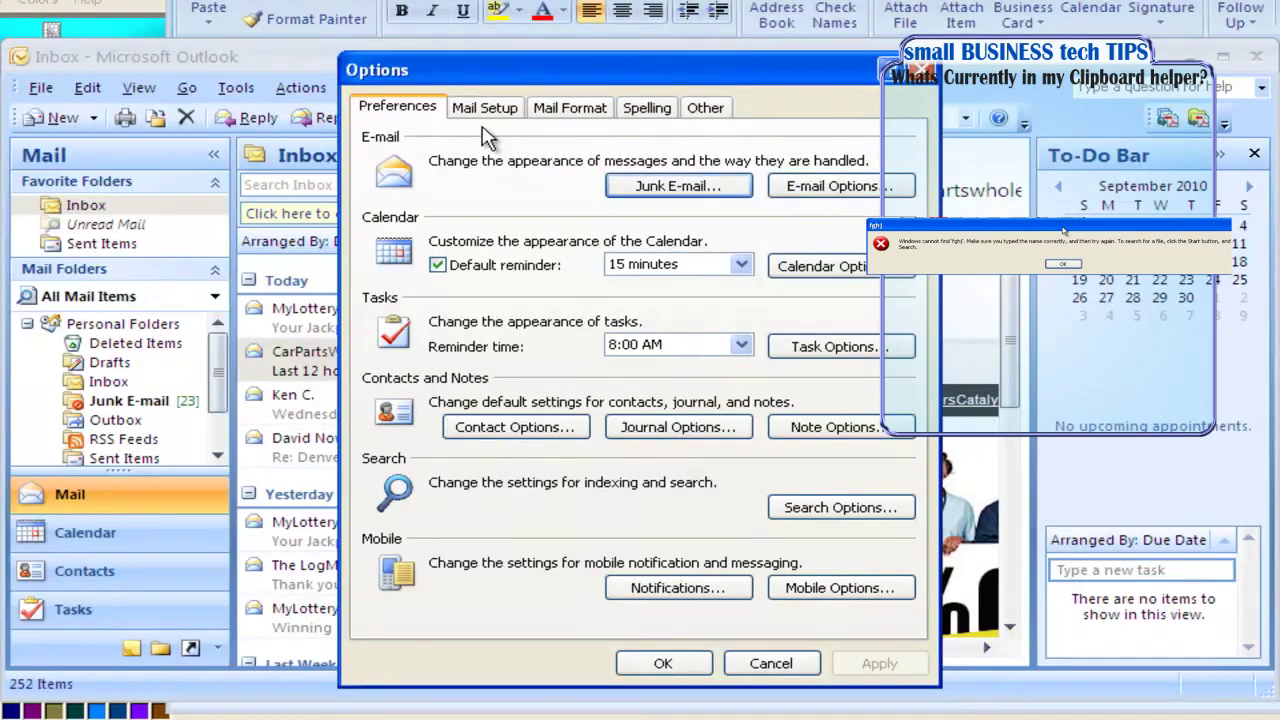
- Capture only the Options dialog to the clipboard, cancel the dialog and bring Paint to the front
{"action": "key", "text": "alt"}
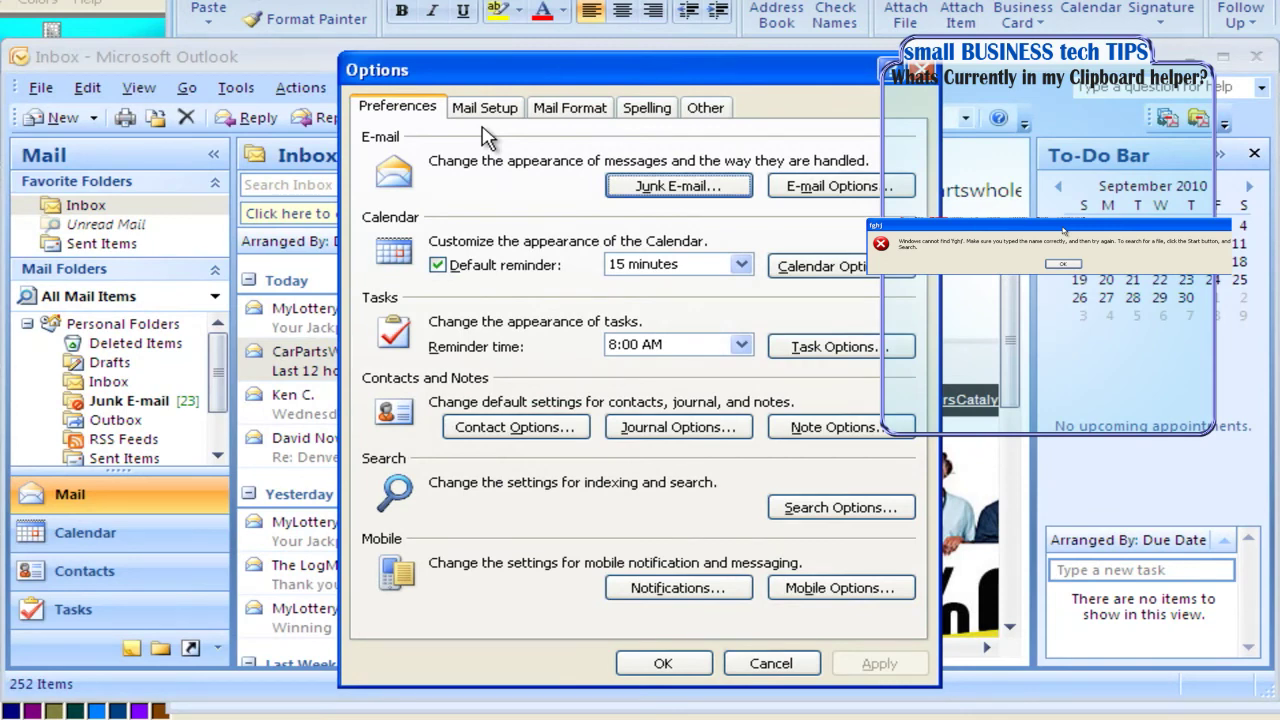
{"action": "key", "text": "alt+Print"}
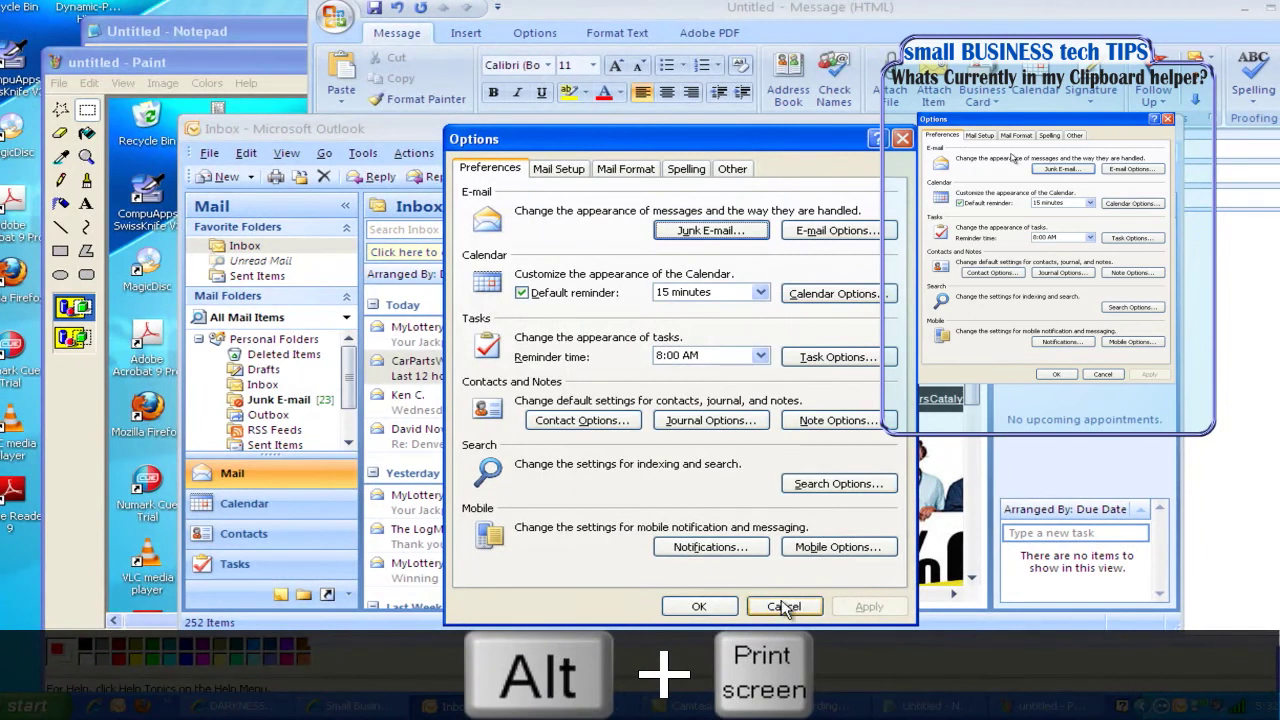
{"action": "left_click", "coordinate": [783, 607]}
{"action": "left_click", "coordinate": [203, 66]}
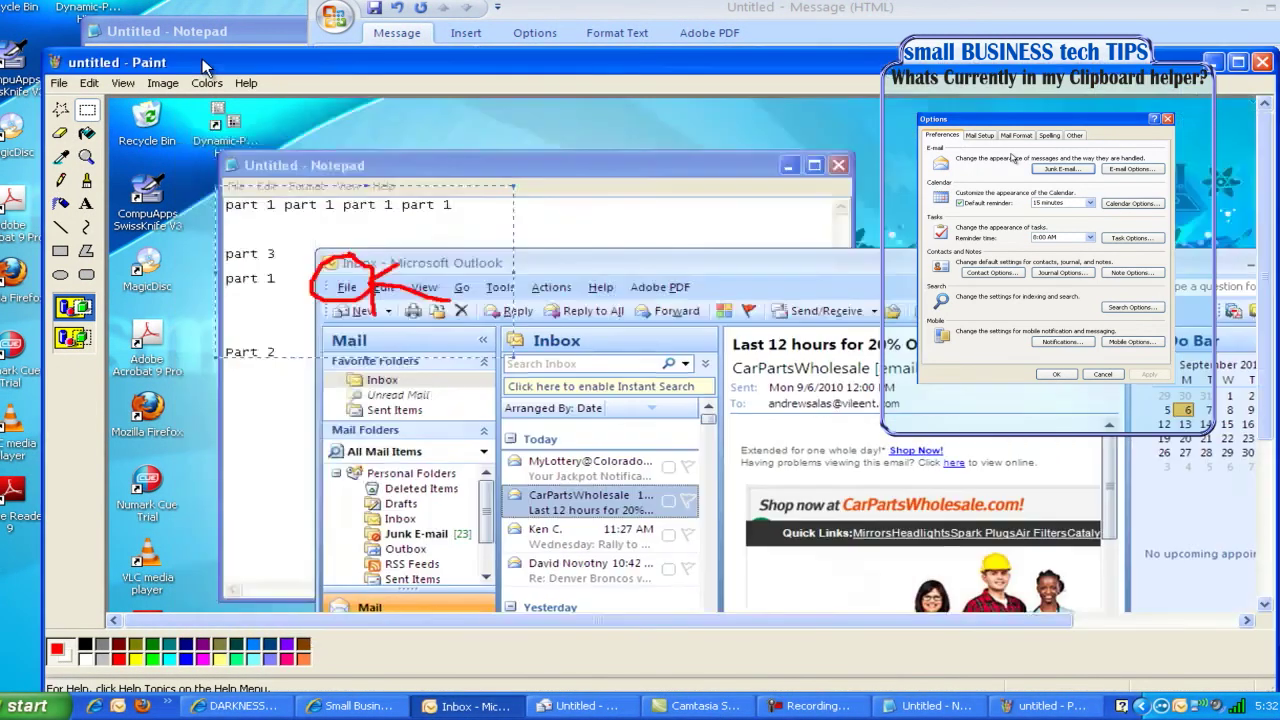
- Start a new blank image in Paint and discard the annotated screen capture without saving it
{"action": "left_click", "coordinate": [59, 83]}
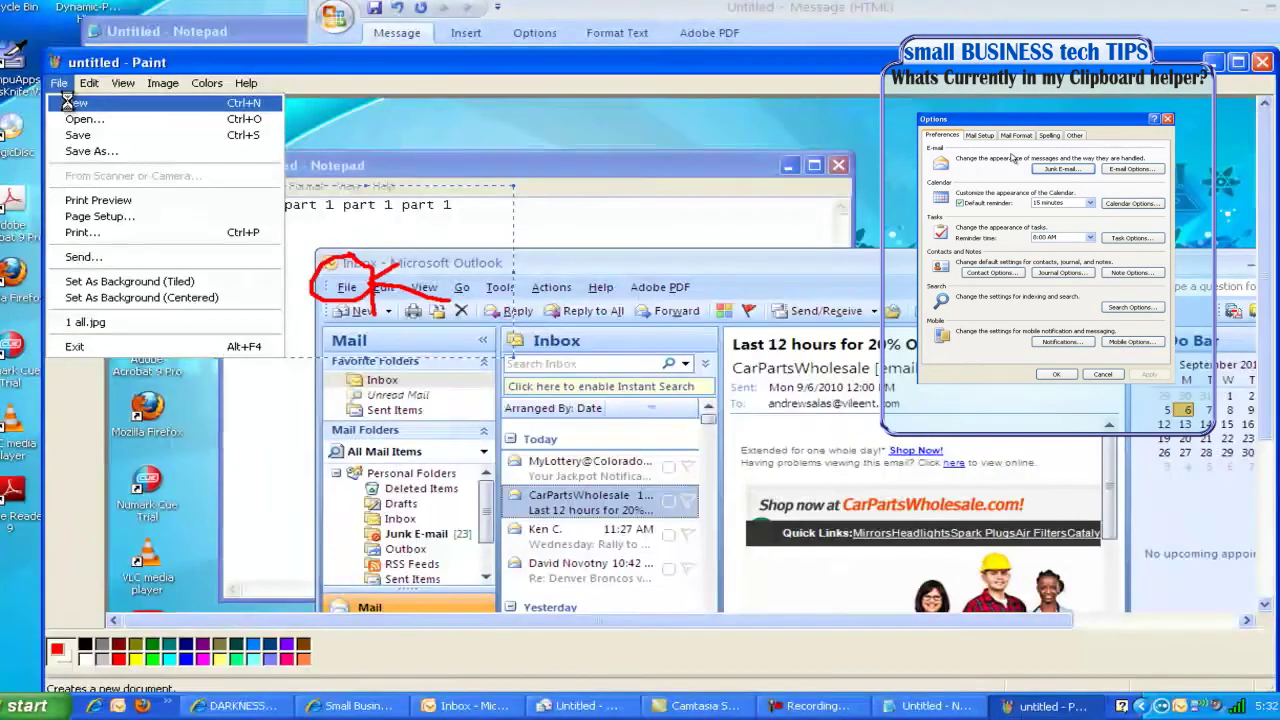
{"action": "left_click", "coordinate": [67, 103]}
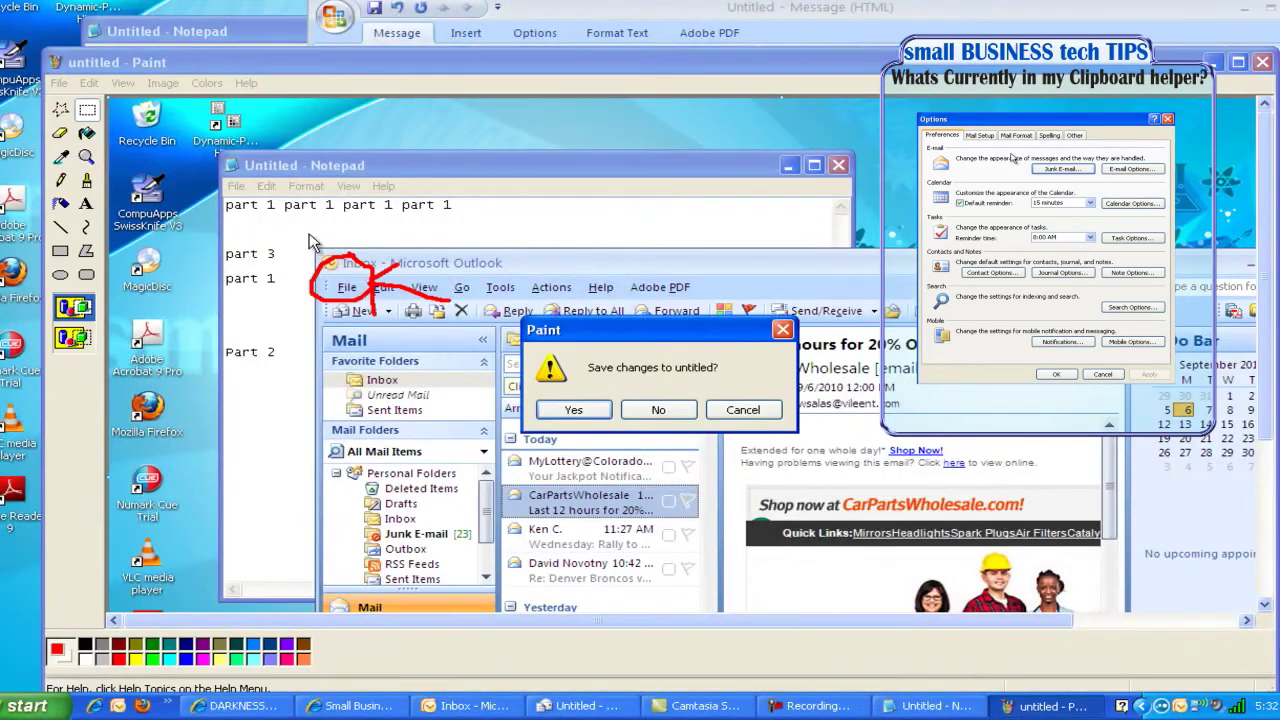
{"action": "left_click", "coordinate": [656, 411]}
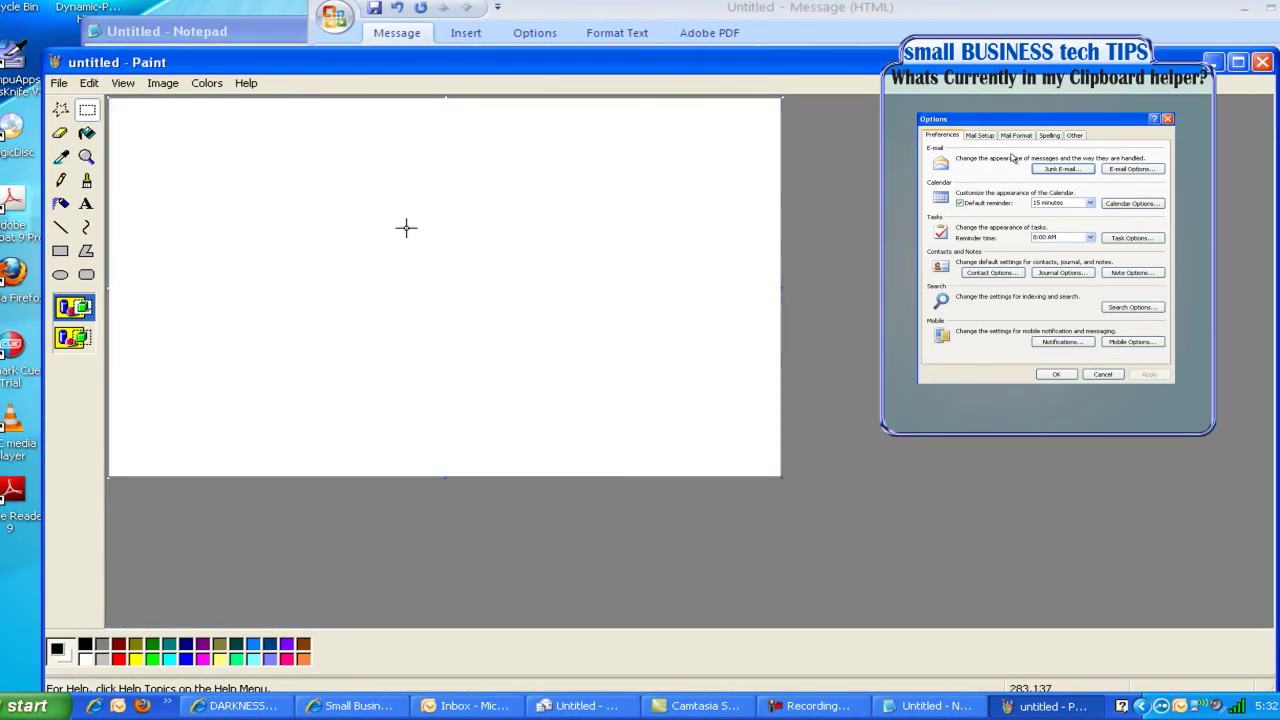
- Paste the captured Options dialog into the blank image and narrow the canvas to the dialog's width
{"action": "key", "text": "ctrl+v"}
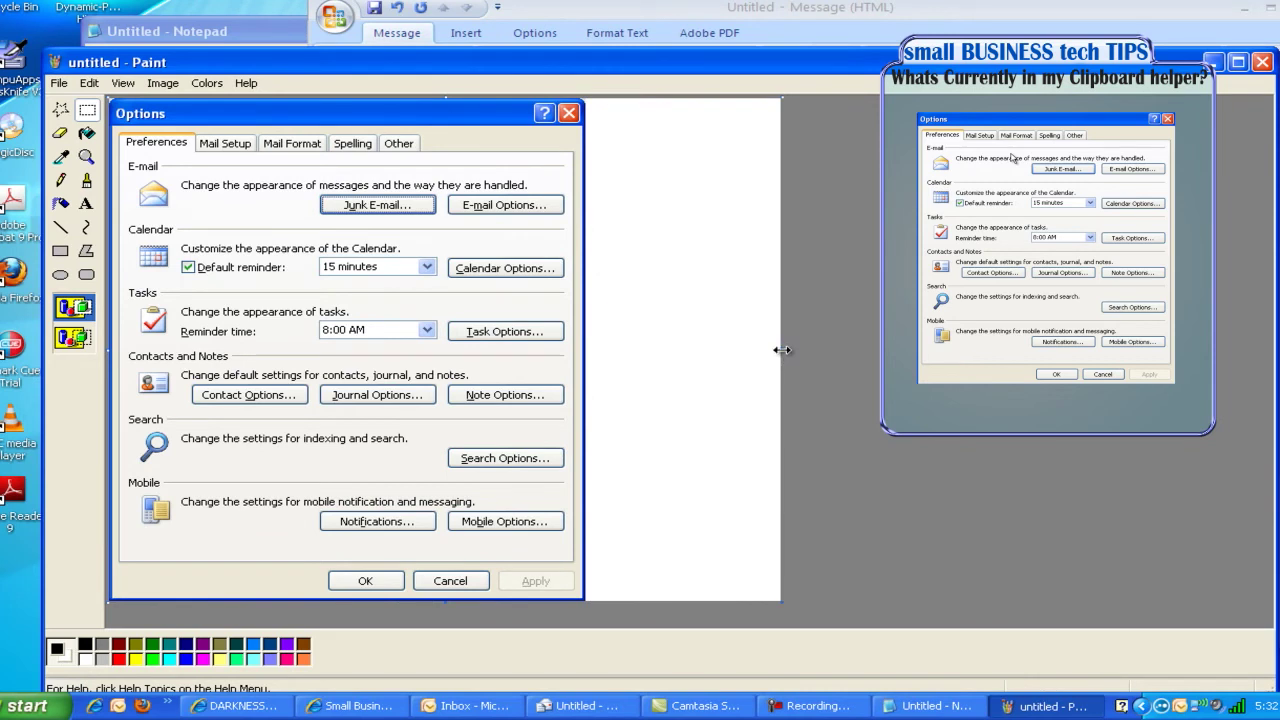
{"action": "left_click_drag", "start_coordinate": [783, 349], "coordinate": [590, 354]}
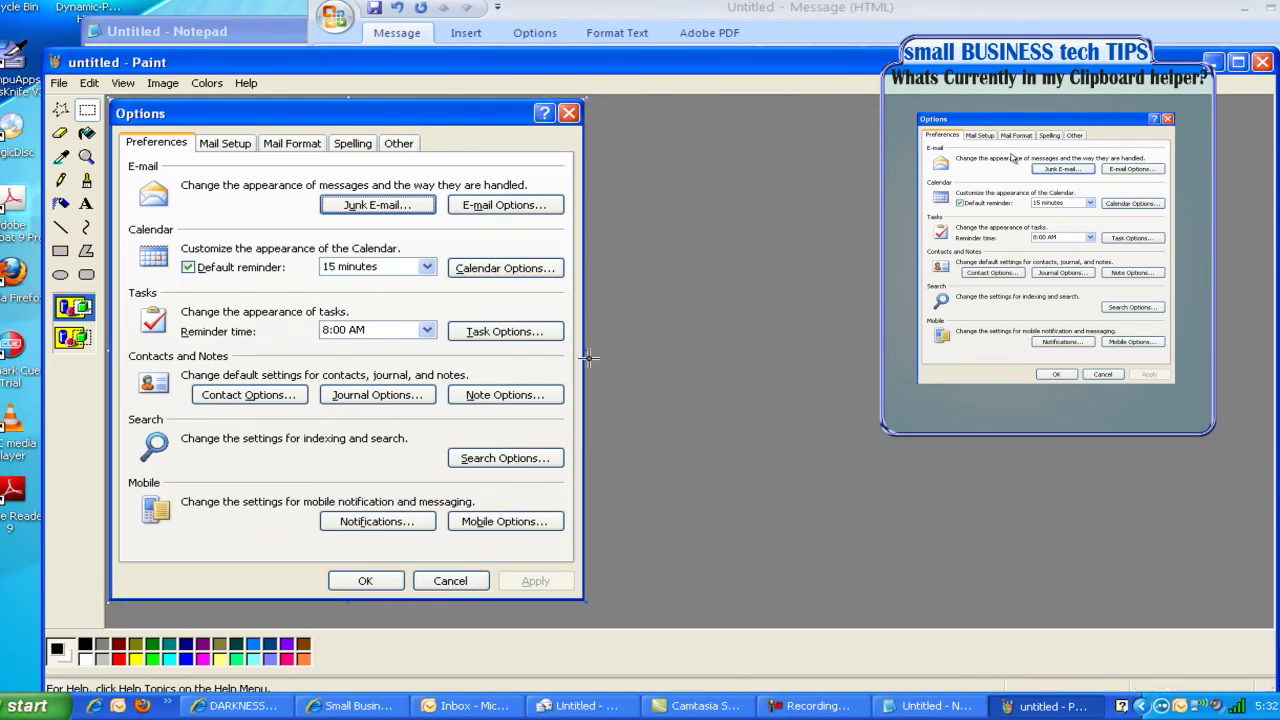
- With a red brush, circle the Contact Options button in the pasted capture and draw an arrow pointing down to it
{"action": "left_click", "coordinate": [87, 181]}
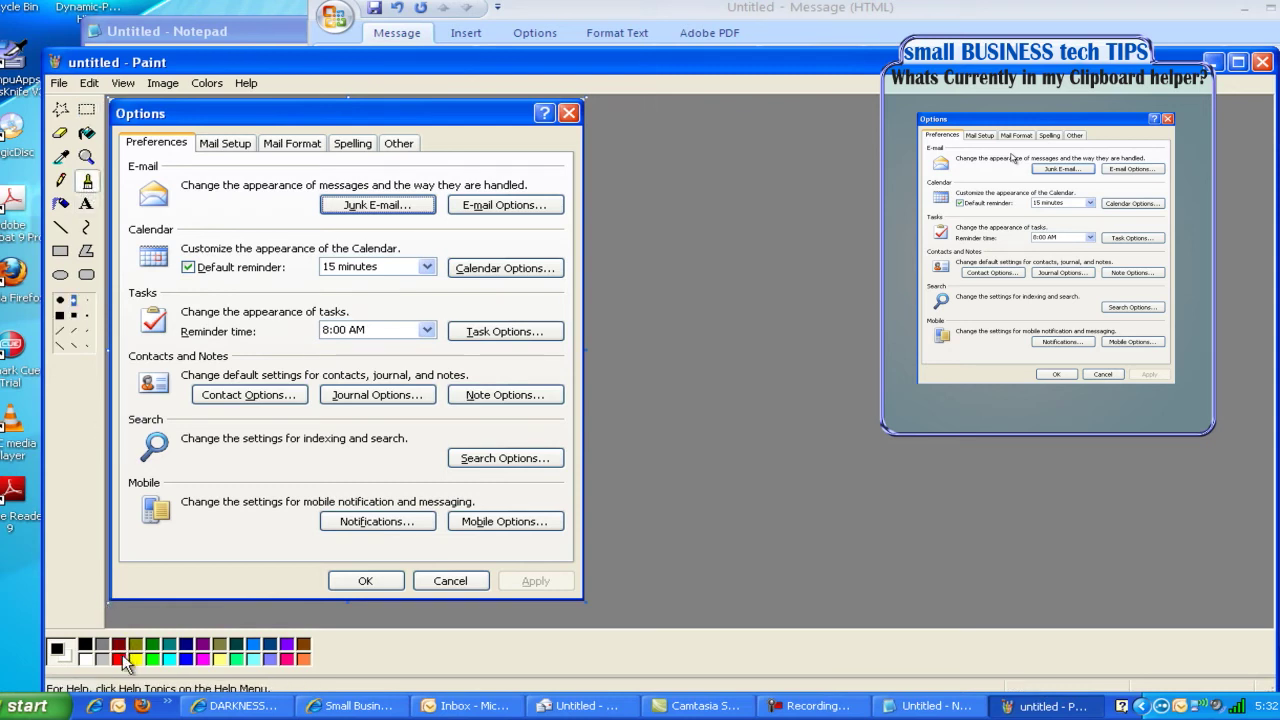
{"action": "left_click", "coordinate": [119, 659]}
{"action": "mouse_move", "coordinate": [232, 370]}
{"action": "left_mouse_down"}
{"action": "mouse_move", "coordinate": [188, 424]}
{"action": "mouse_move", "coordinate": [292, 418]}
{"action": "mouse_move", "coordinate": [308, 380]}
{"action": "mouse_move", "coordinate": [251, 376]}
{"action": "left_mouse_up"}
{"action": "left_click_drag", "start_coordinate": [212, 293], "coordinate": [250, 381]}
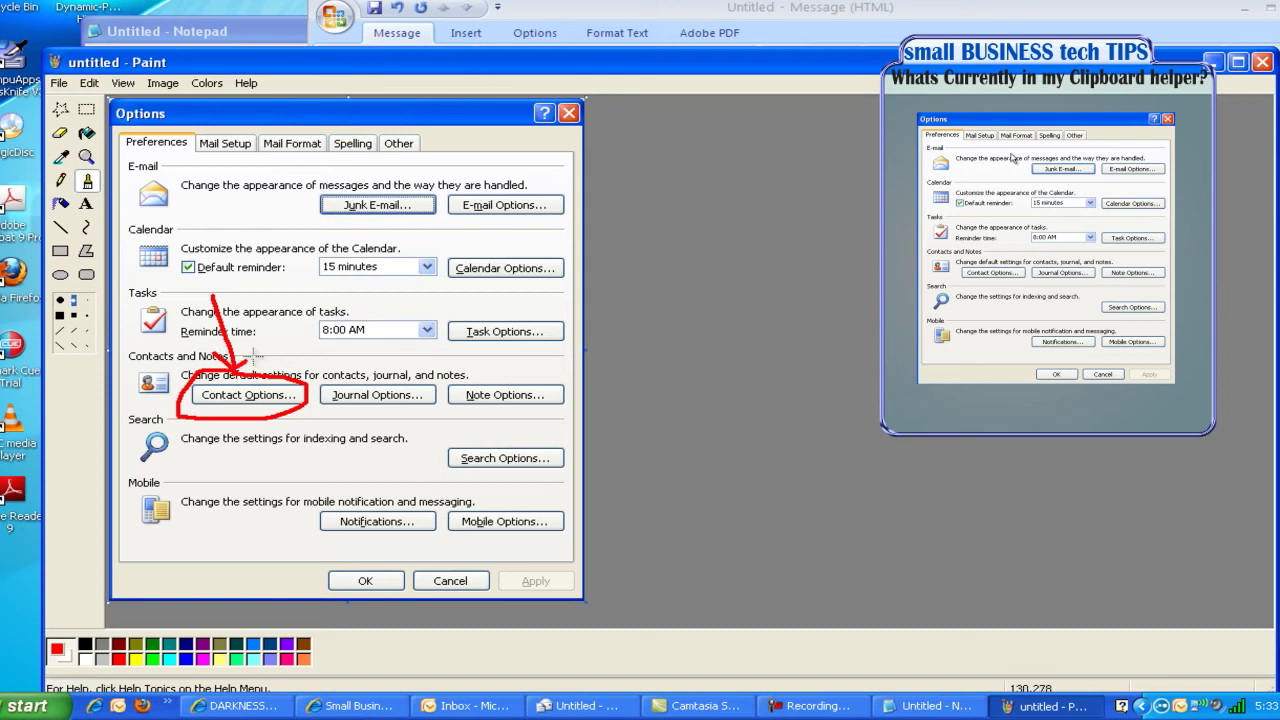
{"action": "left_click_drag", "start_coordinate": [282, 334], "coordinate": [252, 380]}
- Circle the OK button of the pasted dialog in red and draw an arrow pointing to it
{"action": "mouse_move", "coordinate": [360, 550]}
{"action": "left_mouse_down"}
{"action": "mouse_move", "coordinate": [310, 580]}
{"action": "mouse_move", "coordinate": [310, 598]}
{"action": "left_mouse_up"}
{"action": "mouse_move", "coordinate": [410, 596]}
{"action": "left_mouse_down"}
{"action": "mouse_move", "coordinate": [368, 556]}
{"action": "mouse_move", "coordinate": [345, 556]}
{"action": "left_mouse_up"}
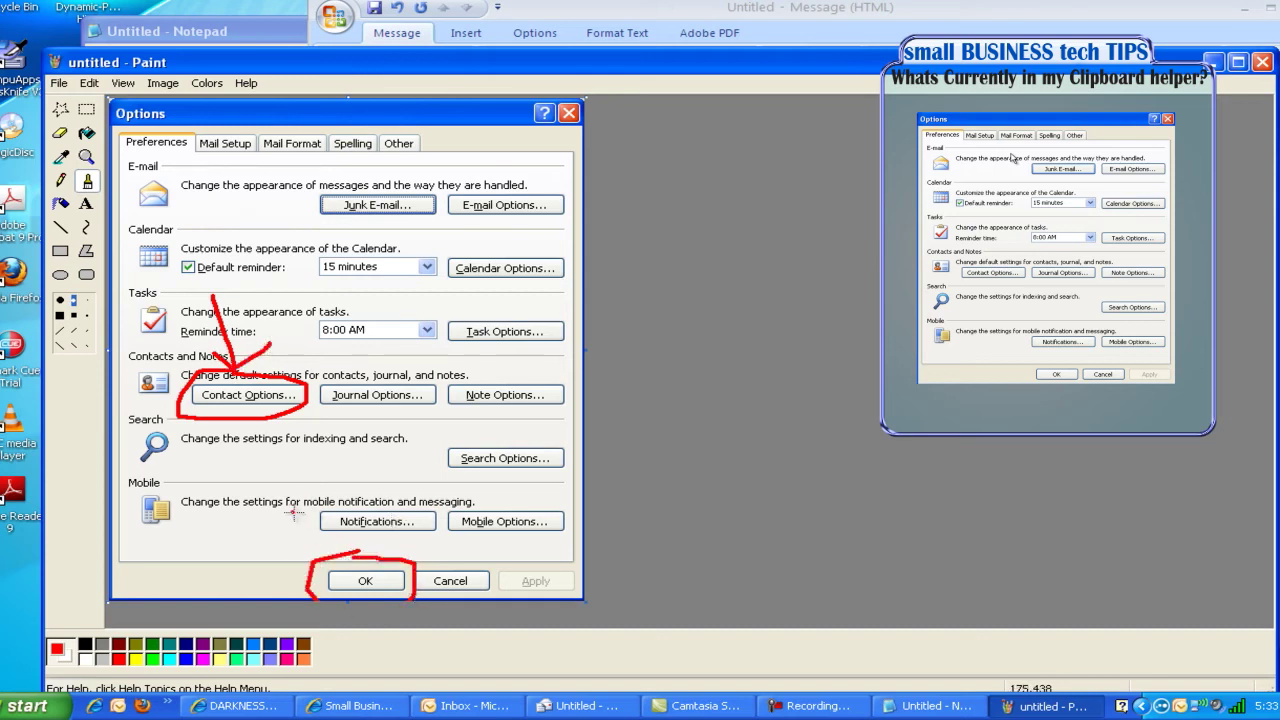
{"action": "mouse_move", "coordinate": [293, 512]}
{"action": "left_mouse_down"}
{"action": "mouse_move", "coordinate": [323, 552]}
{"action": "mouse_move", "coordinate": [308, 560]}
{"action": "mouse_move", "coordinate": [350, 556]}
{"action": "left_mouse_up"}
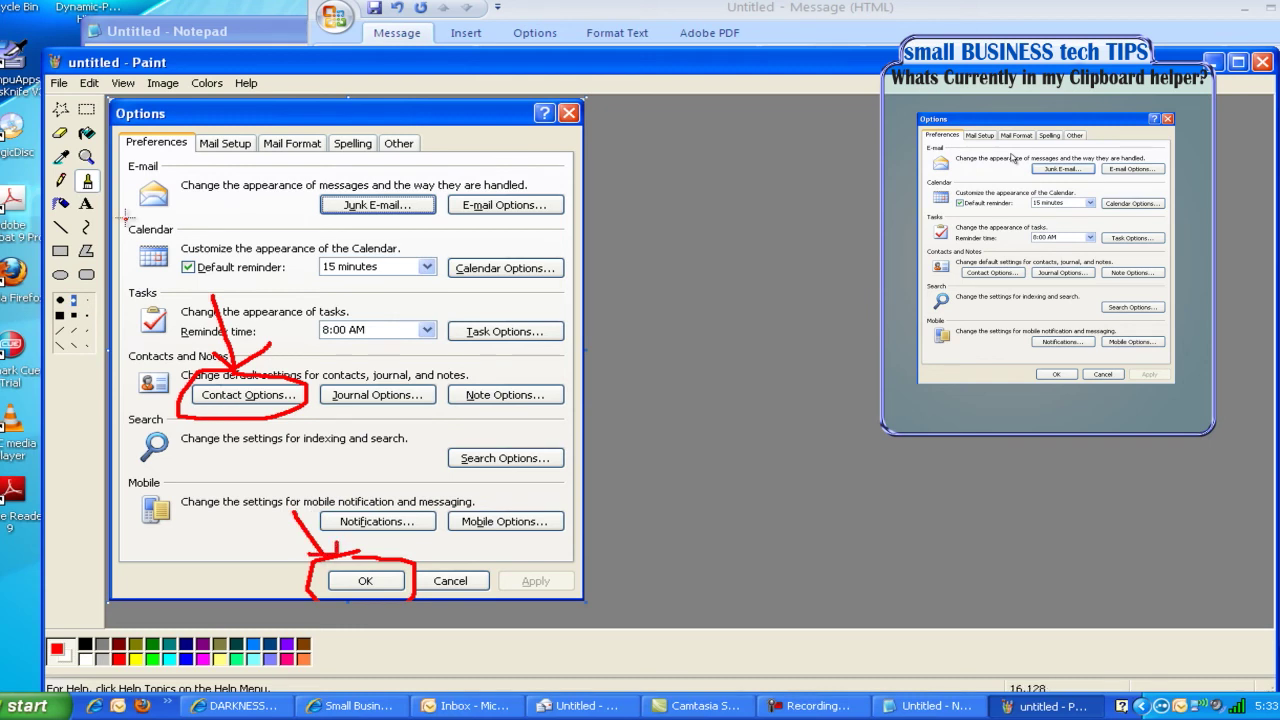
- Place a small text box beside the Contact Options arrow and set its font size to 22
{"action": "left_click", "coordinate": [87, 205]}
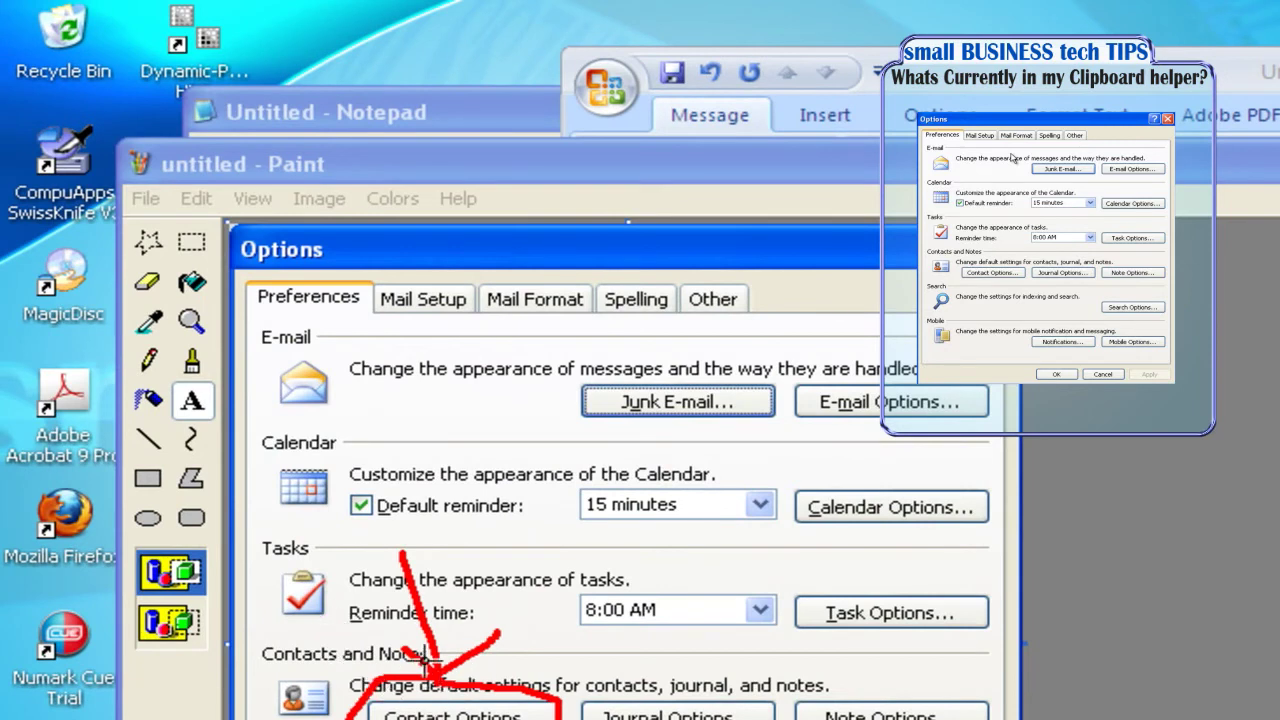
{"action": "left_click", "coordinate": [347, 642]}
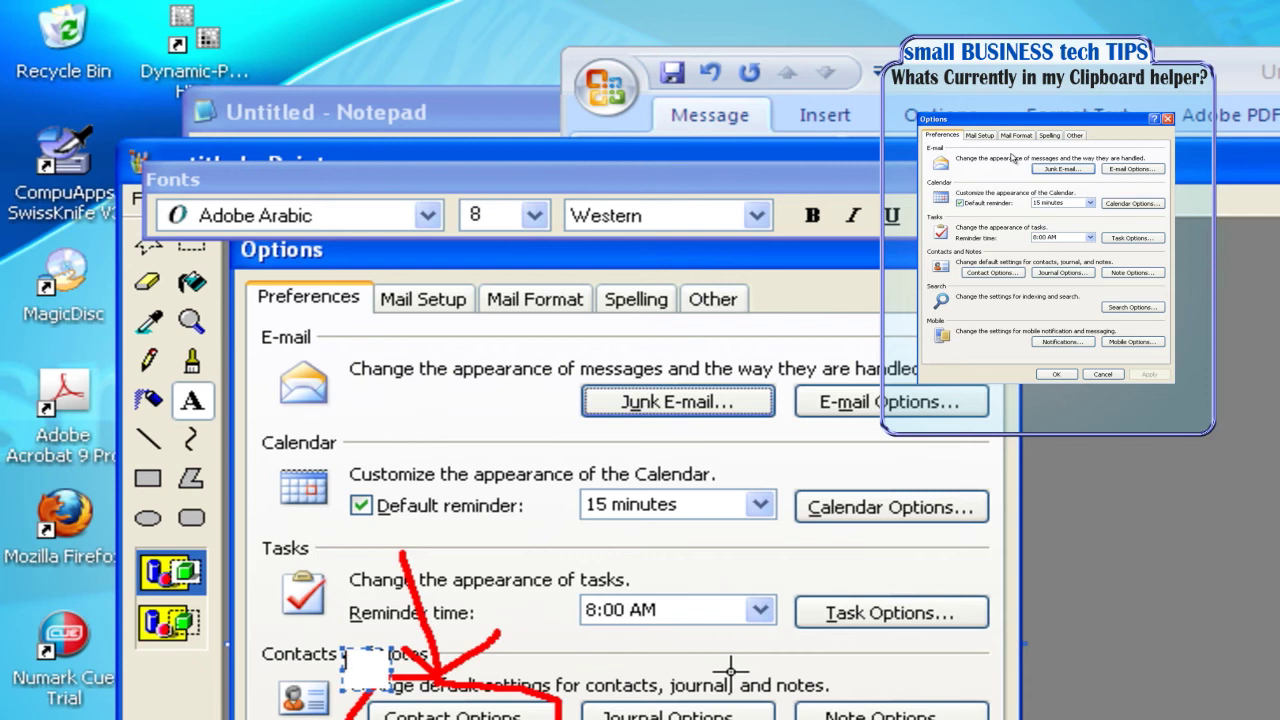
{"action": "left_click", "coordinate": [534, 222]}
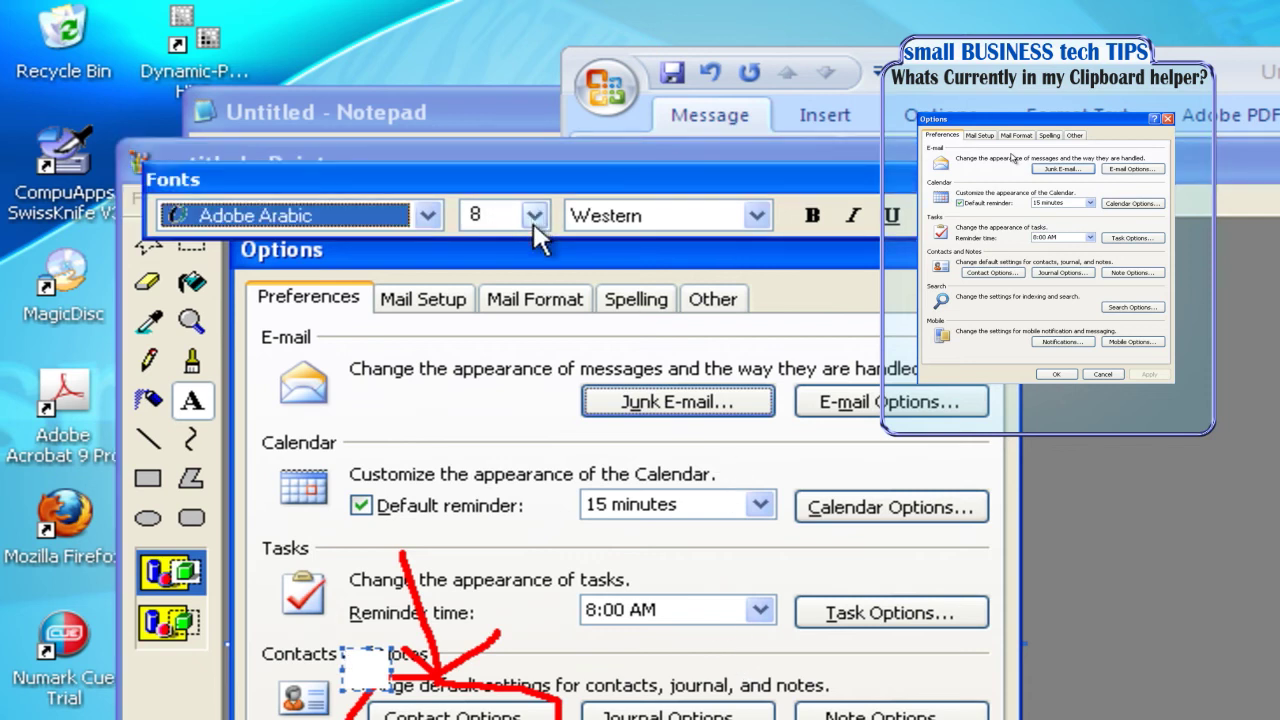
{"action": "left_click", "coordinate": [534, 224]}
{"action": "left_click", "coordinate": [503, 426]}
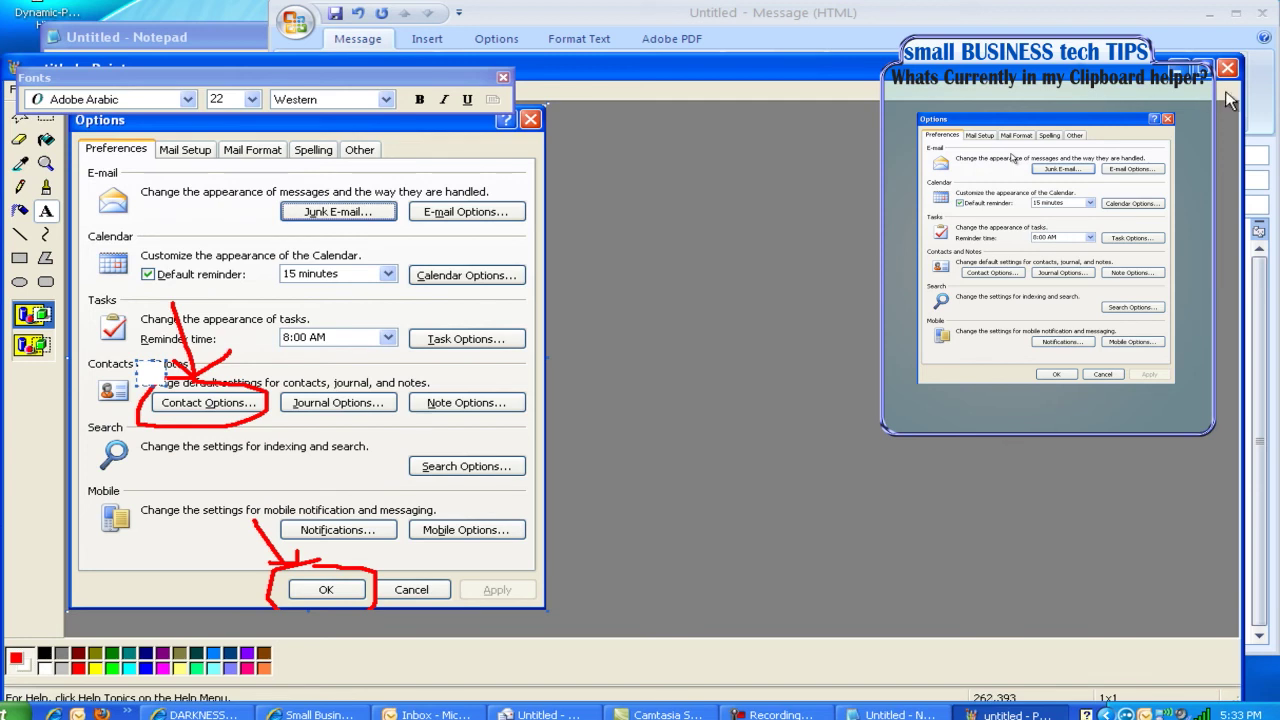
- Close Paint without saving the annotated Options dialog image
{"action": "left_click", "coordinate": [1228, 69]}
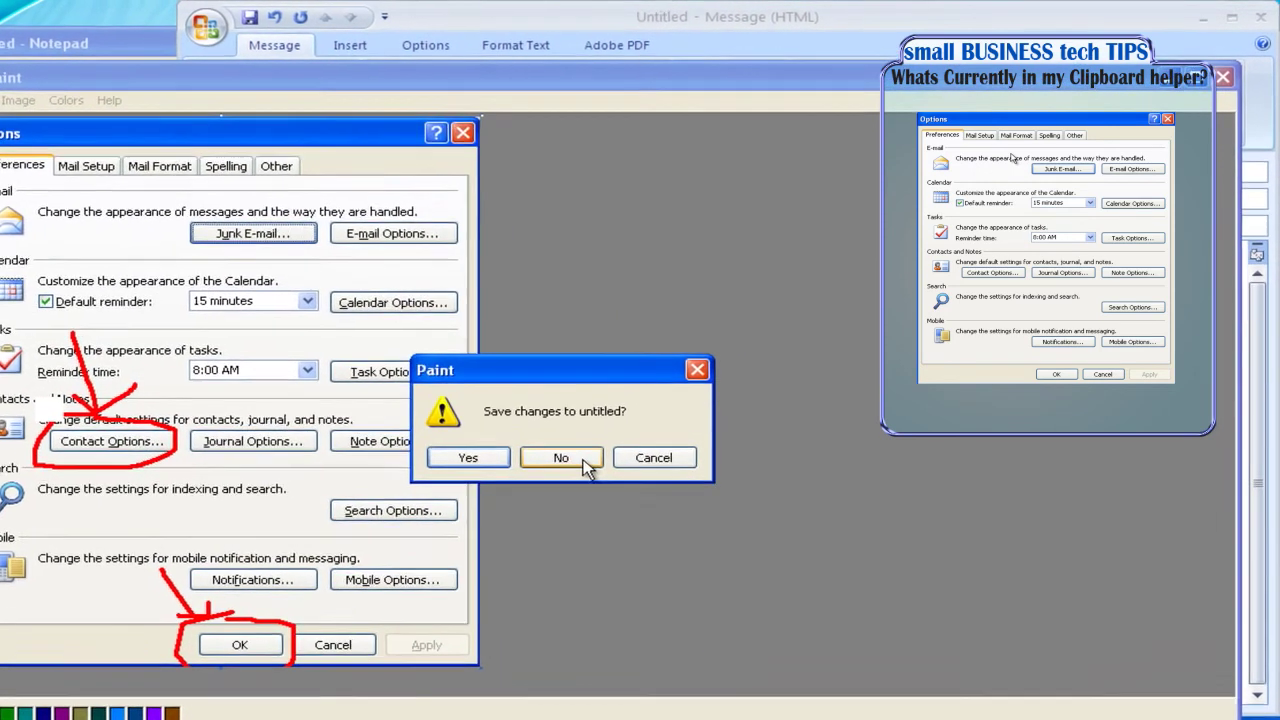
{"action": "left_click", "coordinate": [586, 464]}
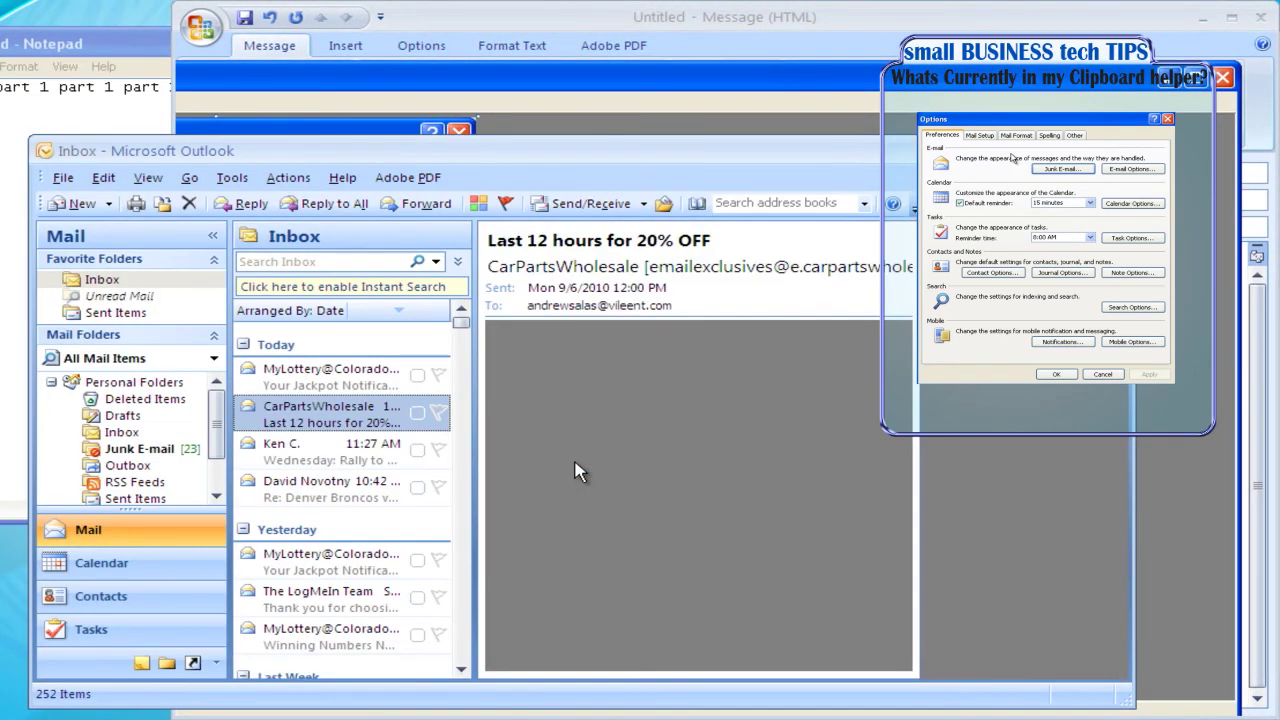